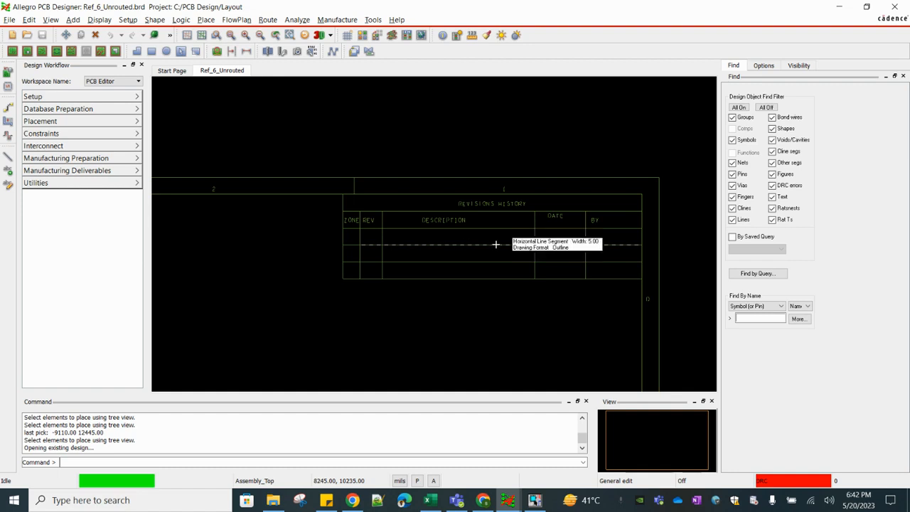
Examine the revision history table, title block and drawing frame around the Ref_6_Unrouted board
scroll(511, 230, "down", 5)
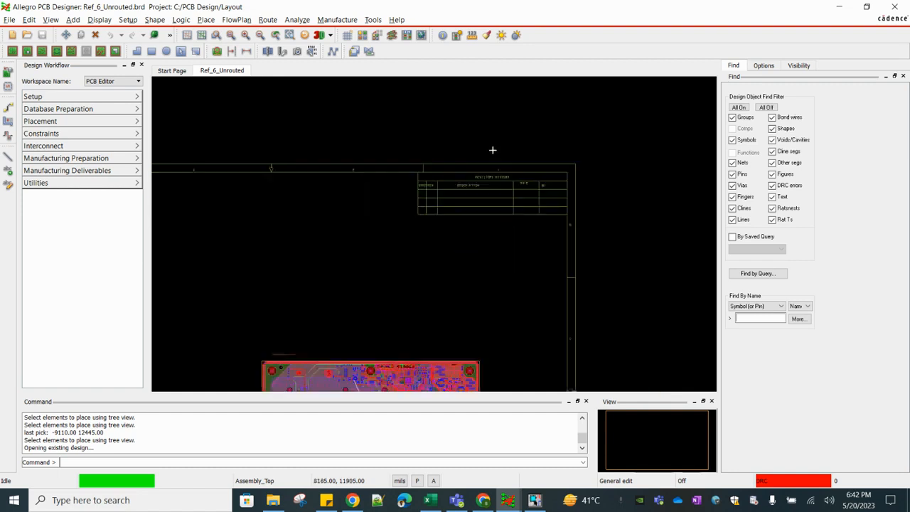
scroll(504, 256, "up", 5)
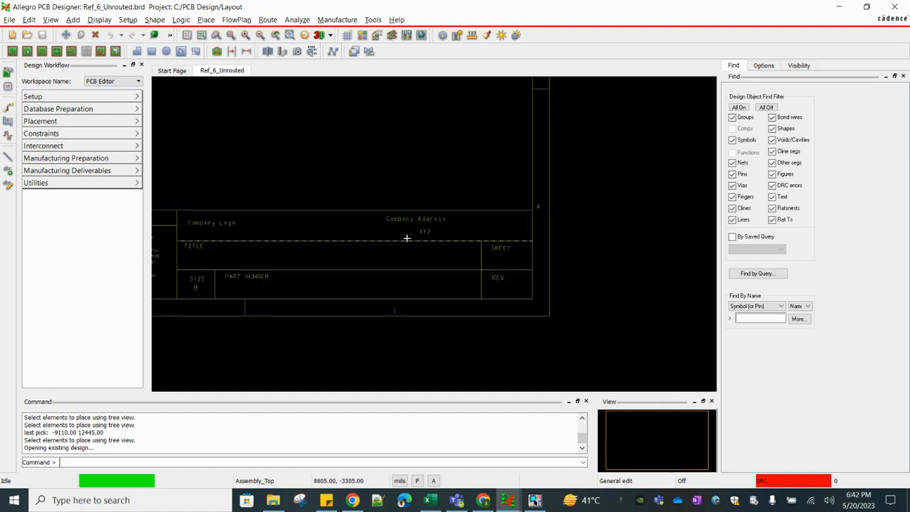
scroll(415, 228, "up", 1)
scroll(498, 234, "down", 1)
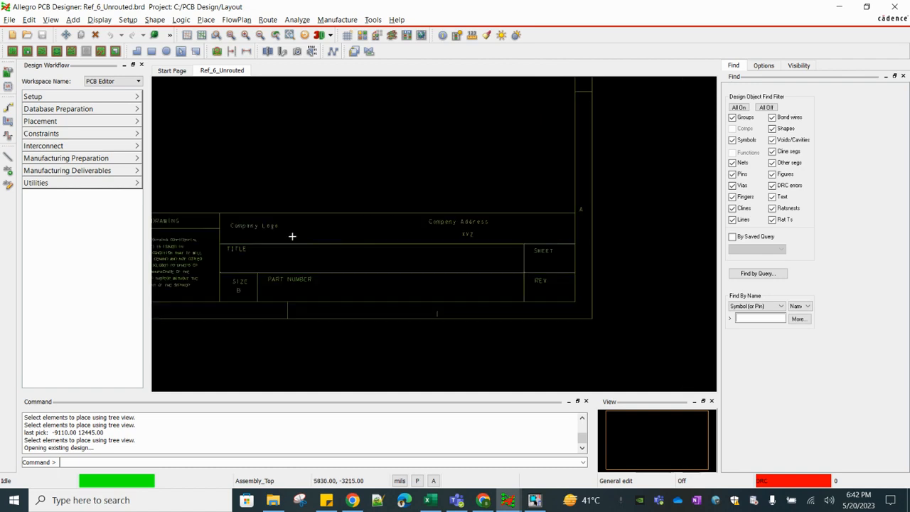
scroll(296, 237, "up", 1)
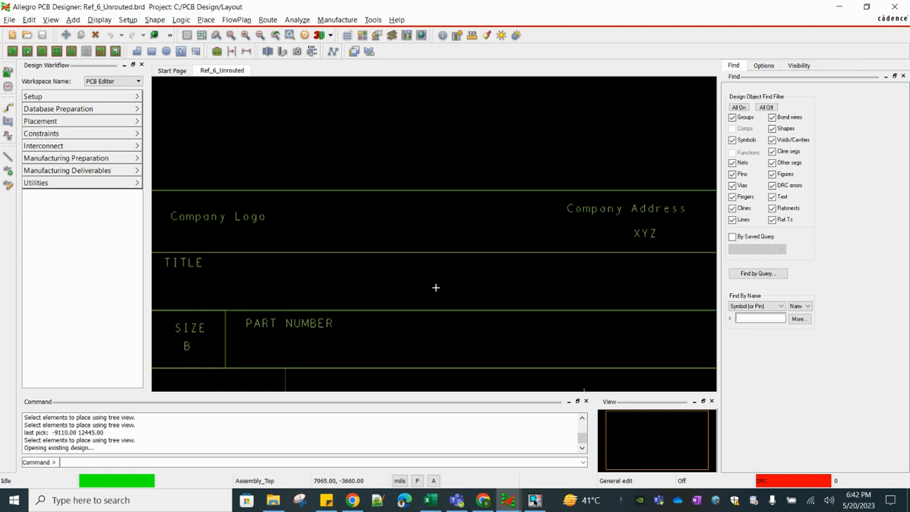
scroll(437, 287, "down", 1)
scroll(313, 273, "up", 1)
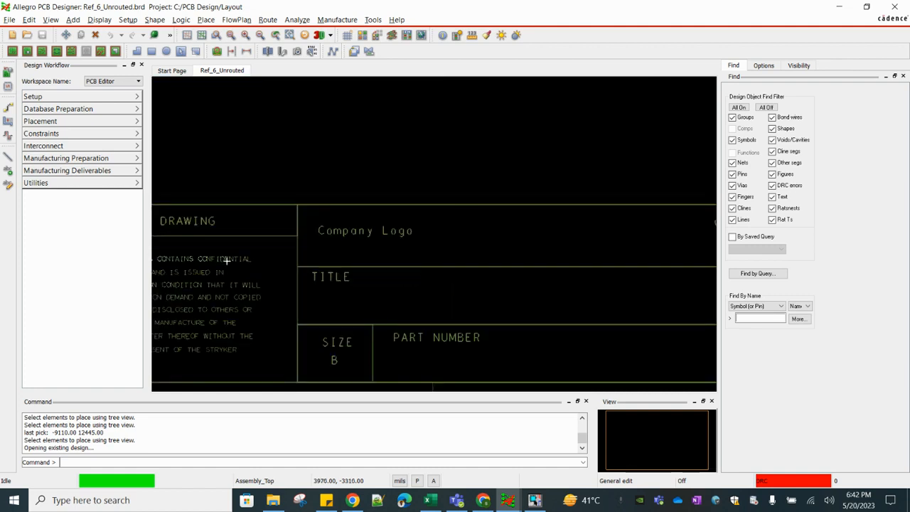
scroll(307, 275, "down", 1)
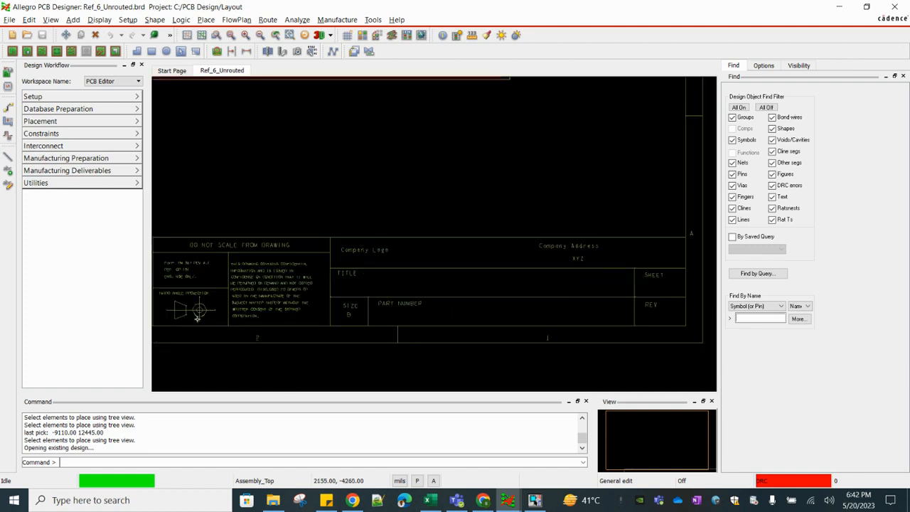
scroll(426, 290, "down", 1)
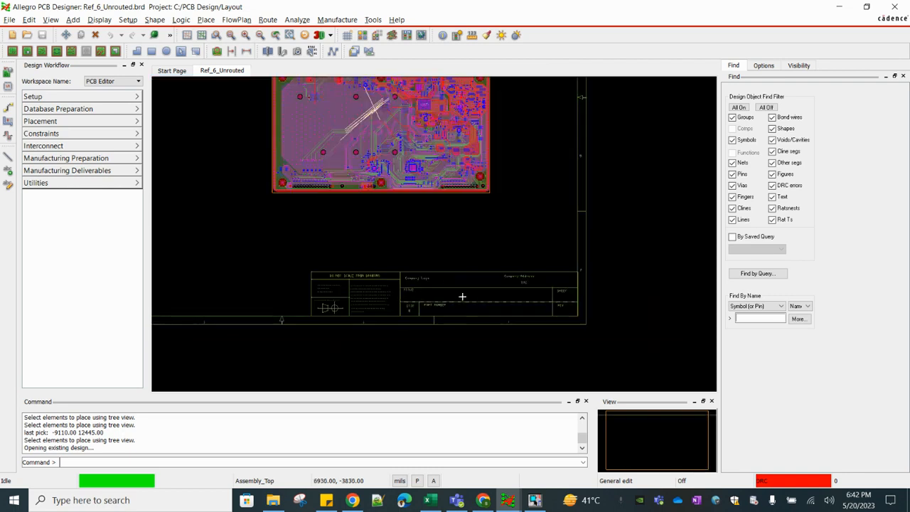
scroll(453, 283, "down", 1)
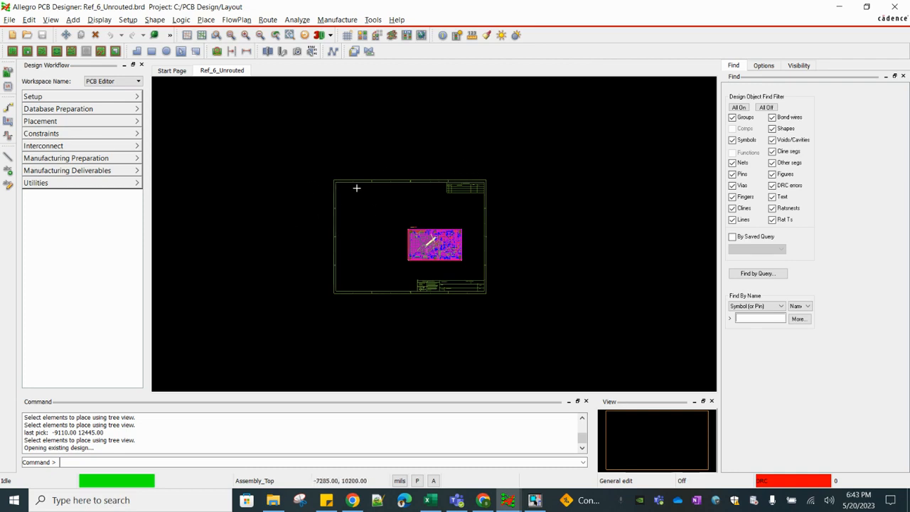
left_click(542, 186)
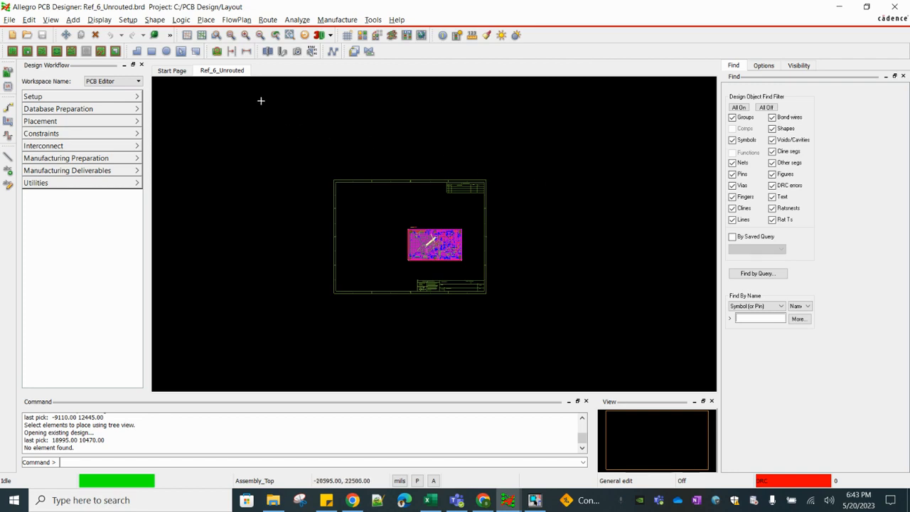
Manually place the FORMAT format symbol above the existing drawing frame and finish the placement
left_click(207, 21)
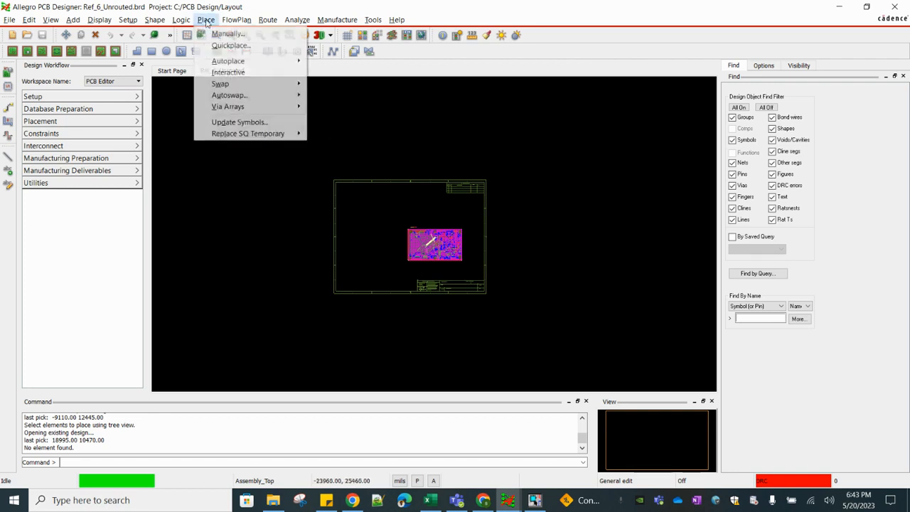
left_click(231, 34)
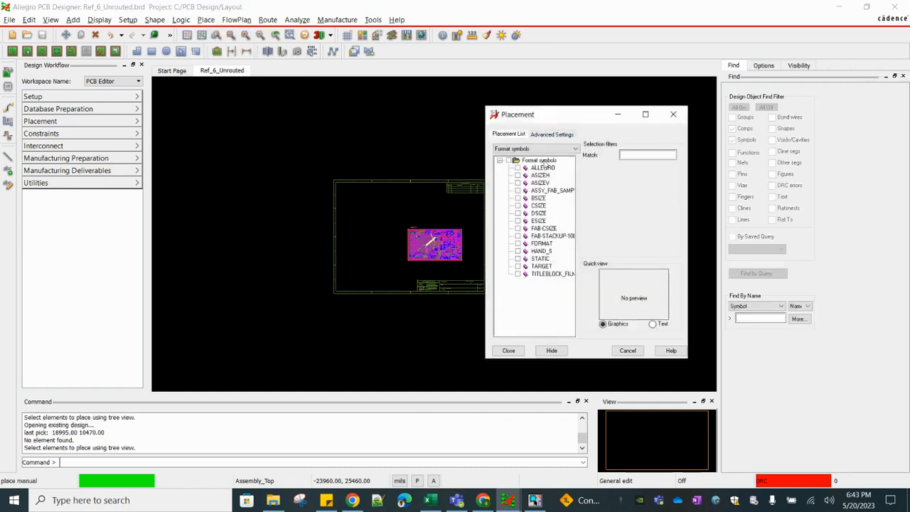
left_click(556, 137)
left_click(515, 138)
left_click(530, 149)
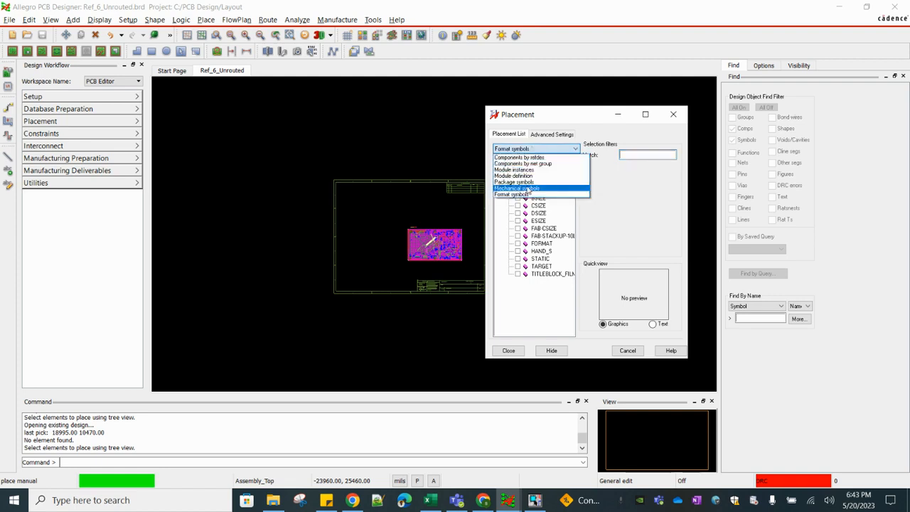
left_click(510, 195)
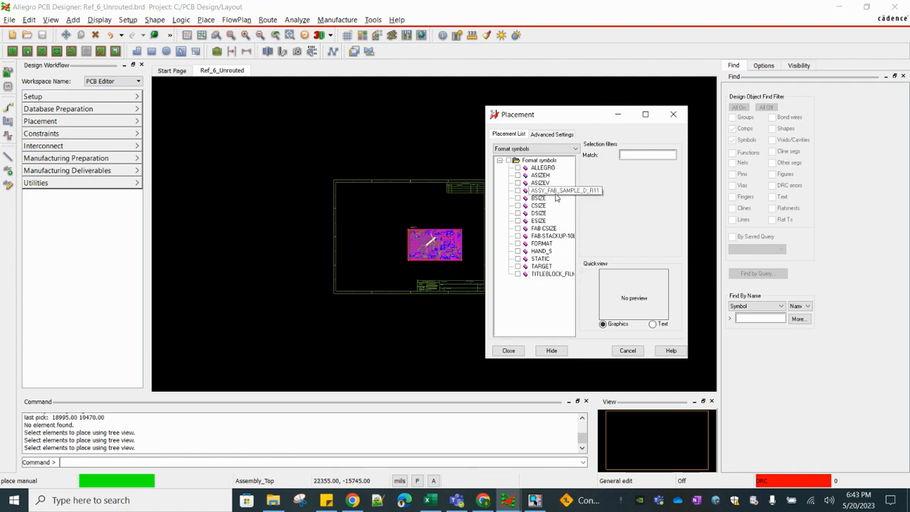
left_click(519, 244)
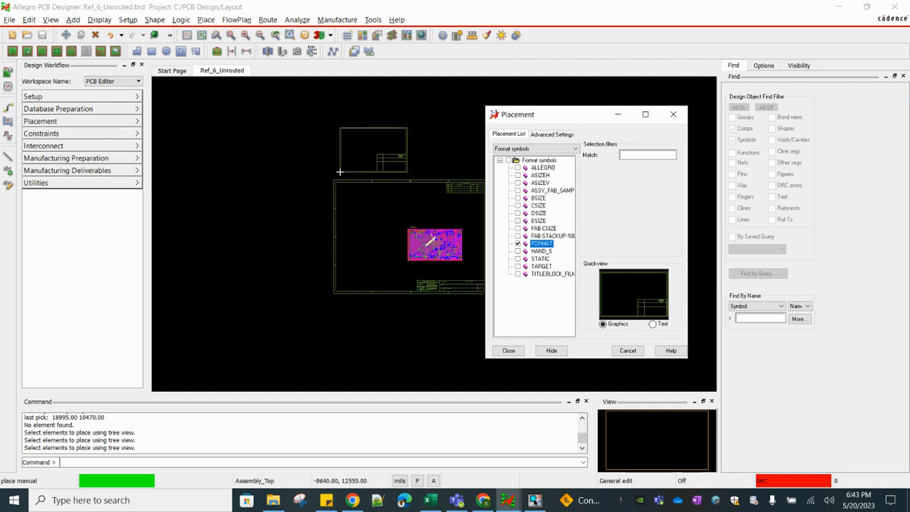
left_click(340, 172)
left_click(508, 349)
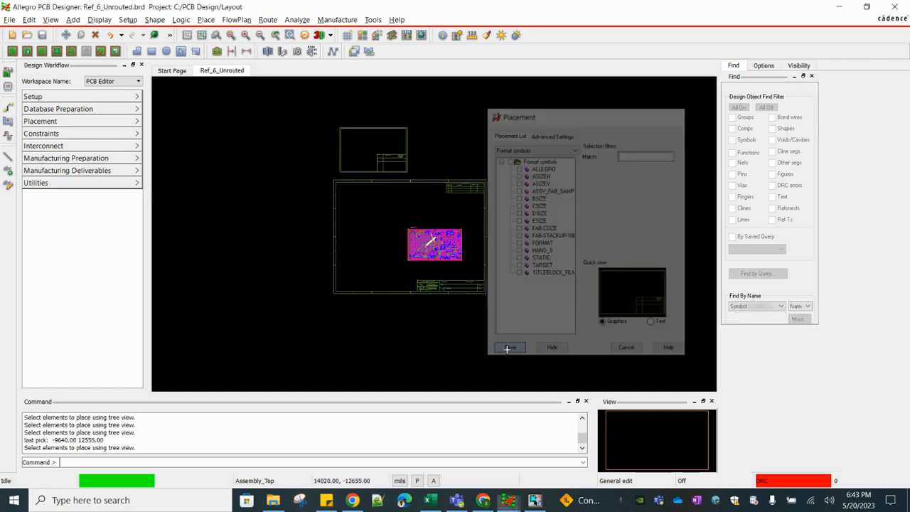
left_click(453, 138)
Examine the frame and title block of the newly placed FORMAT symbol above the board sheet
scroll(384, 155, "up", 3)
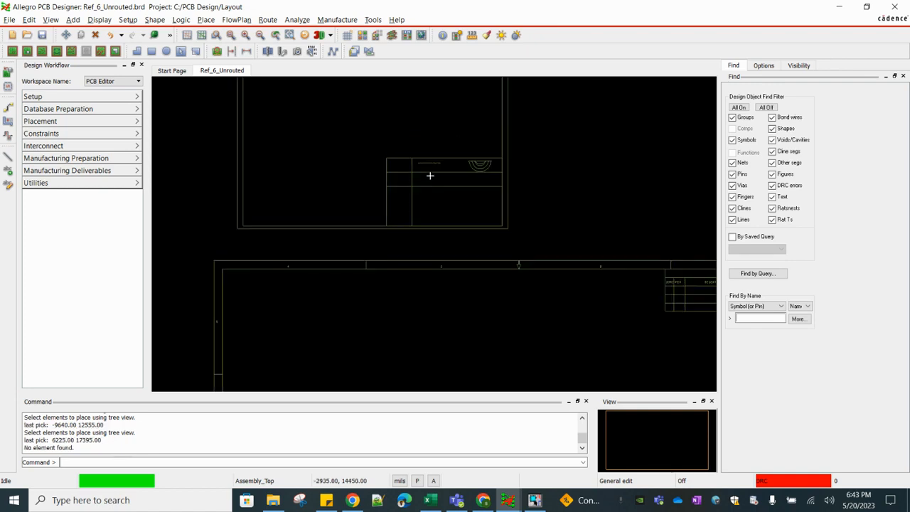
scroll(594, 291, "down", 2)
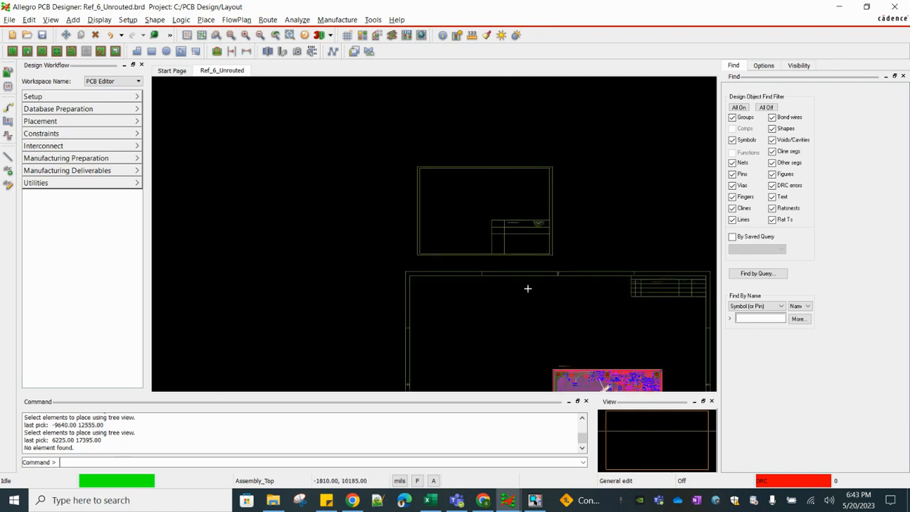
scroll(491, 278, "down", 1)
scroll(498, 252, "up", 3)
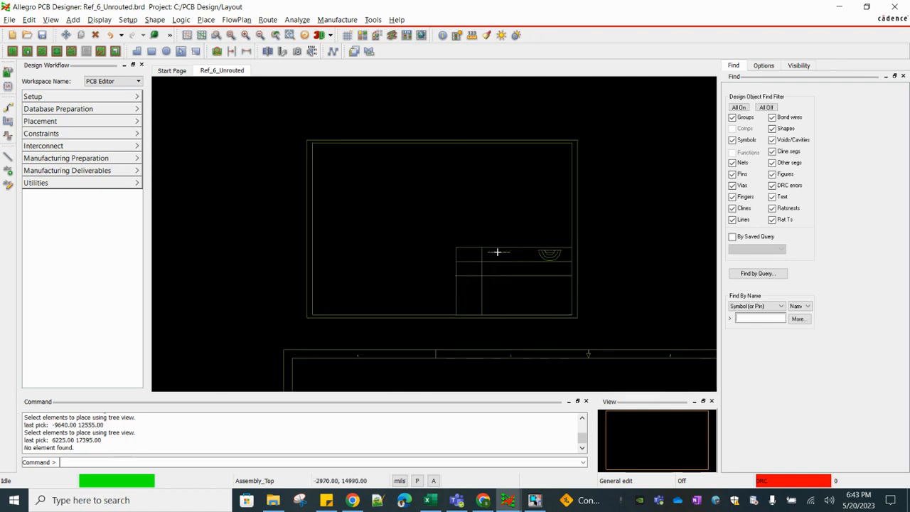
scroll(551, 255, "up", 2)
scroll(549, 254, "down", 2)
scroll(544, 256, "up", 3)
scroll(539, 258, "down", 2)
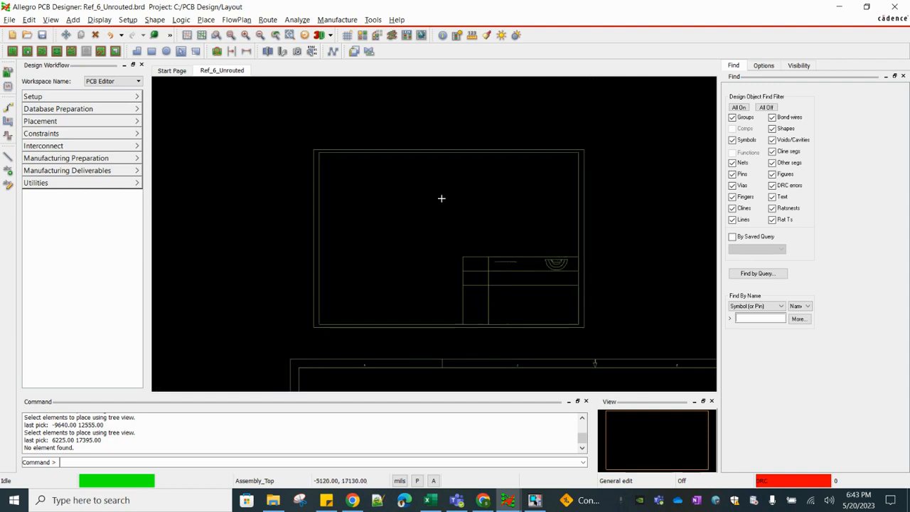
scroll(442, 199, "down", 2)
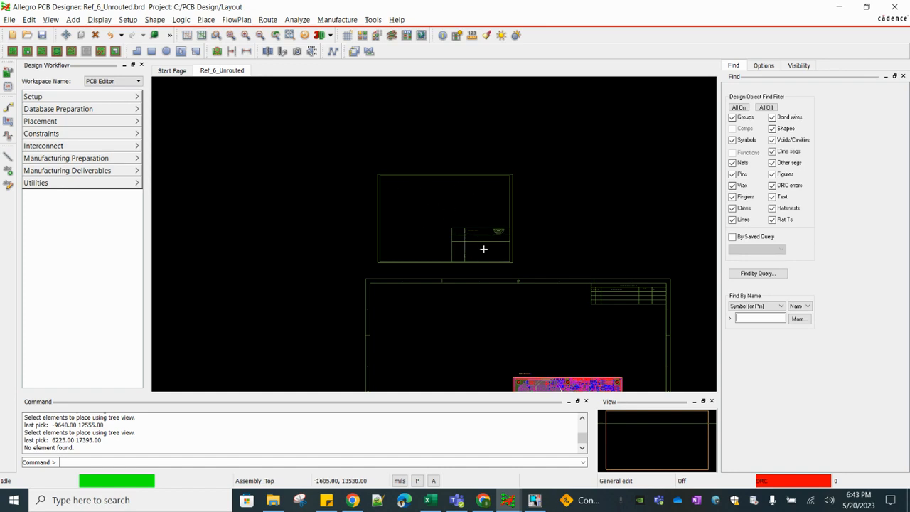
left_click(425, 215)
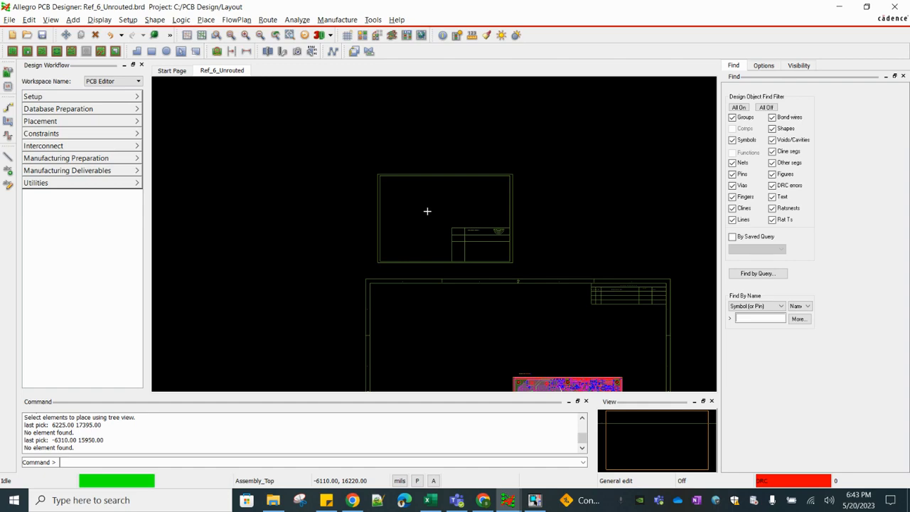
Switch to Chrome to view title block reference images, then return to the Ref_6_Unrouted board in Allegro
left_click(483, 500)
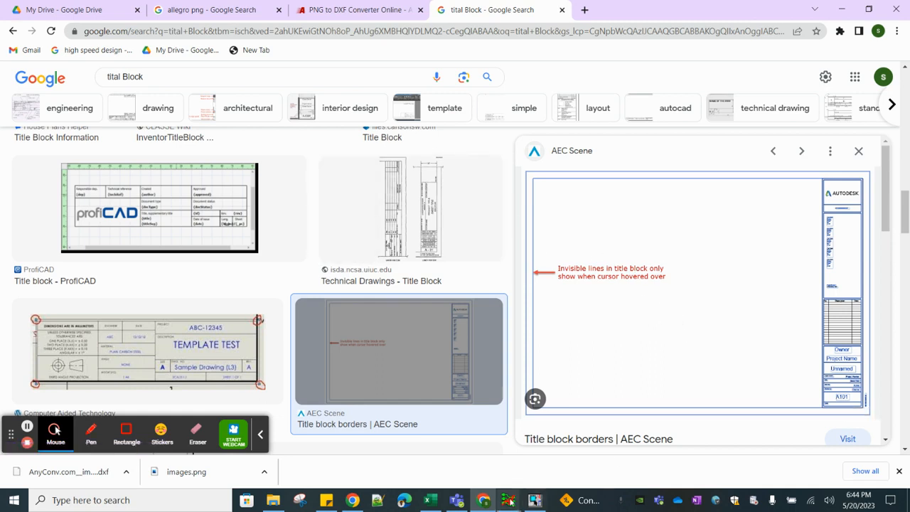
mouse_move(508, 500)
left_click(451, 460)
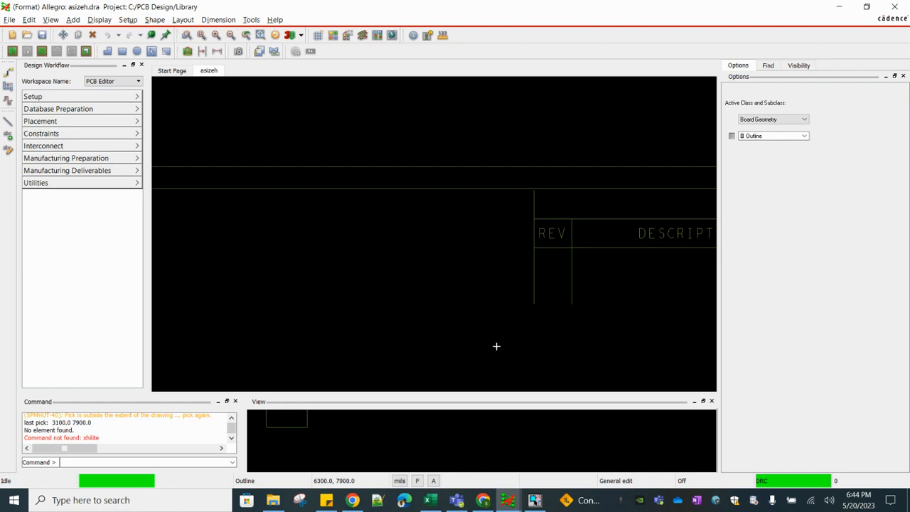
left_click(569, 446)
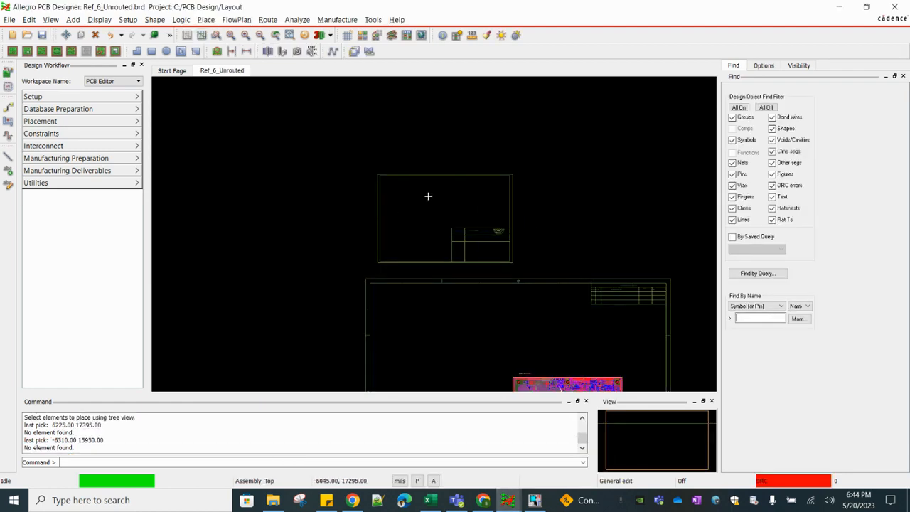
scroll(501, 378, "down", 2)
Switch to the asizeh format symbol drawing and examine its revisions table and title block
mouse_move(508, 500)
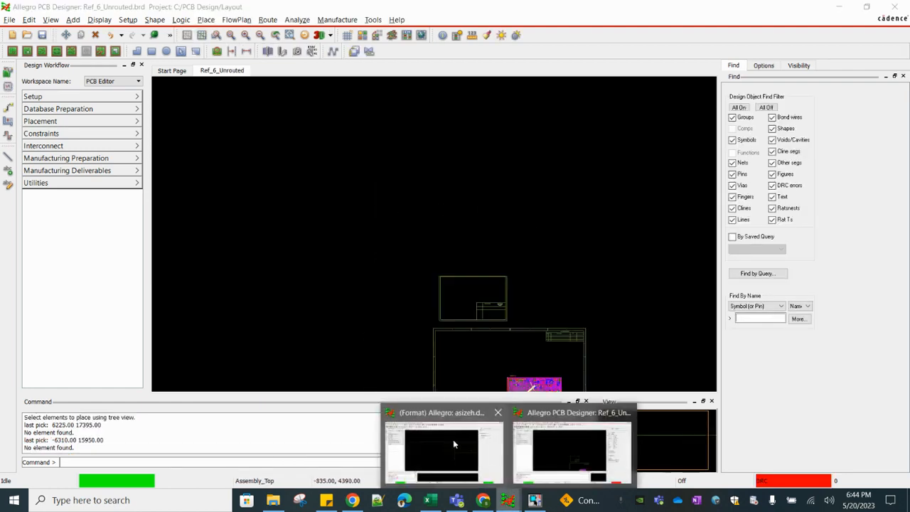
left_click(459, 449)
scroll(448, 212, "down", 3)
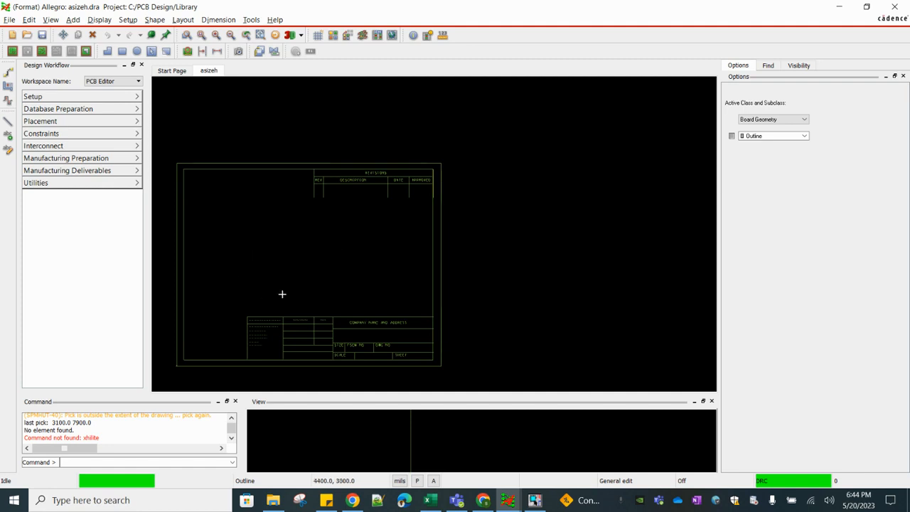
scroll(350, 262, "up", 2)
scroll(342, 265, "down", 3)
scroll(338, 201, "up", 3)
scroll(420, 210, "down", 3)
Create a new drawing named ABC_Block with the Format symbol drawing type
left_click(9, 20)
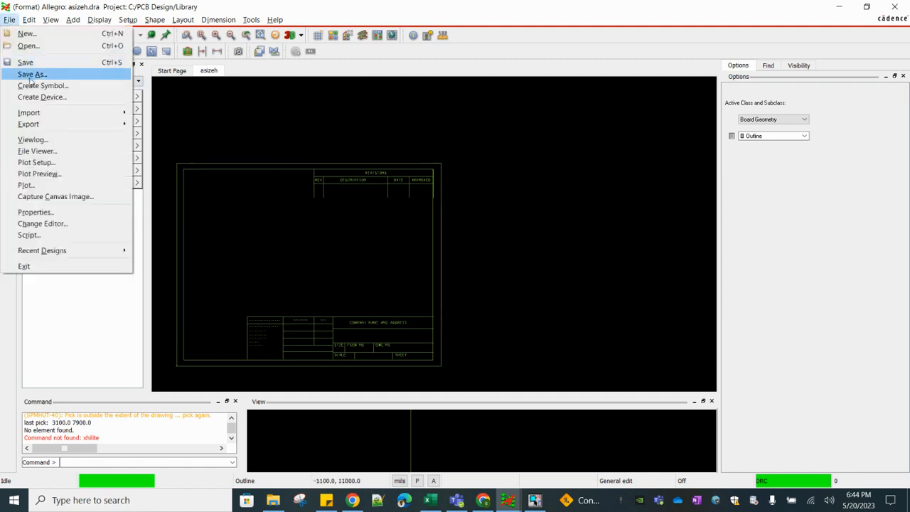
left_click(27, 33)
left_click(491, 263)
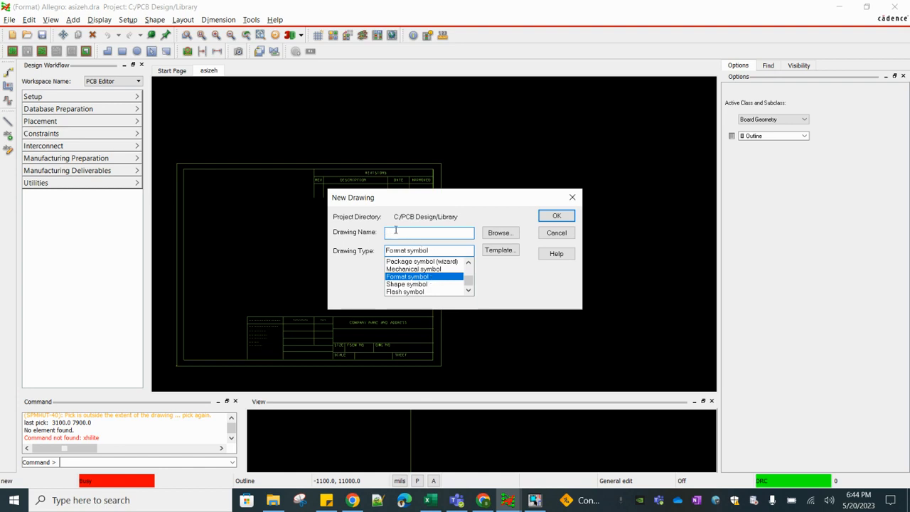
type("ABC_Block")
left_click(558, 216)
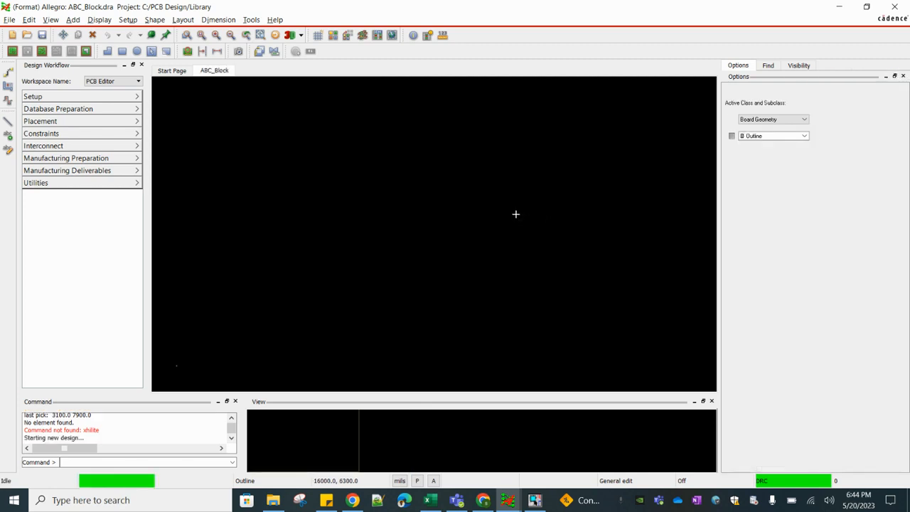
Show the grid and move the drawing origin to the point (2700, 4800)
left_click(319, 36)
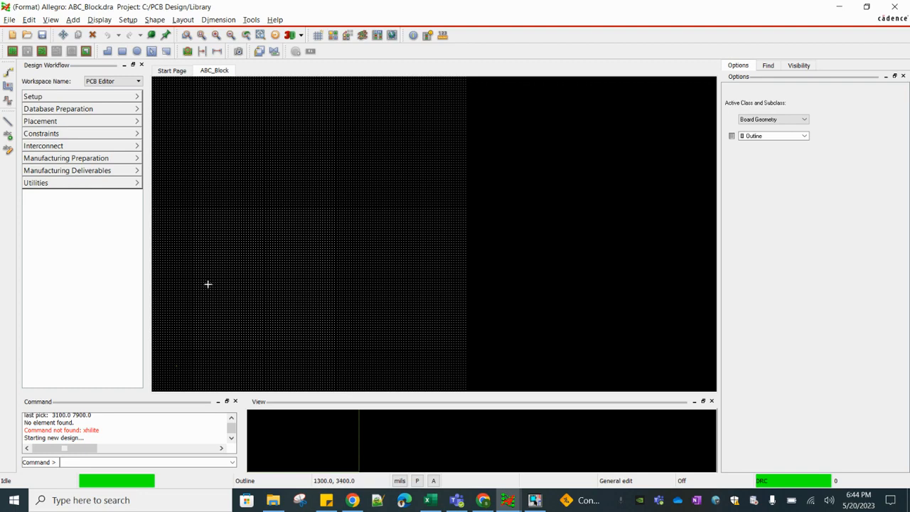
scroll(228, 253, "up", 3)
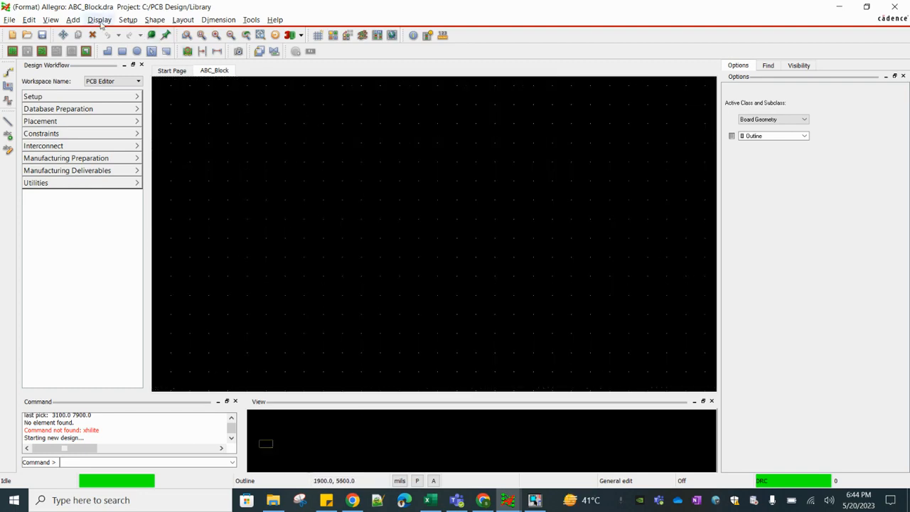
left_click(126, 20)
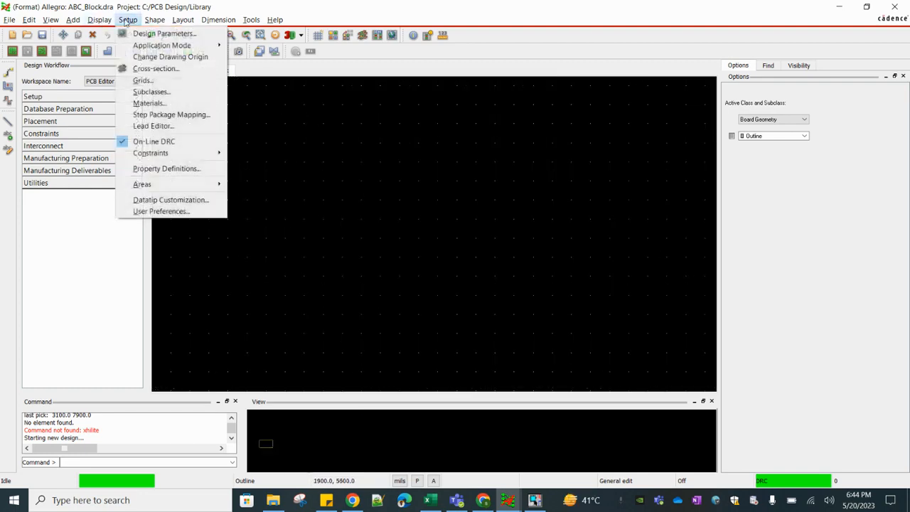
left_click(159, 57)
left_click(402, 250)
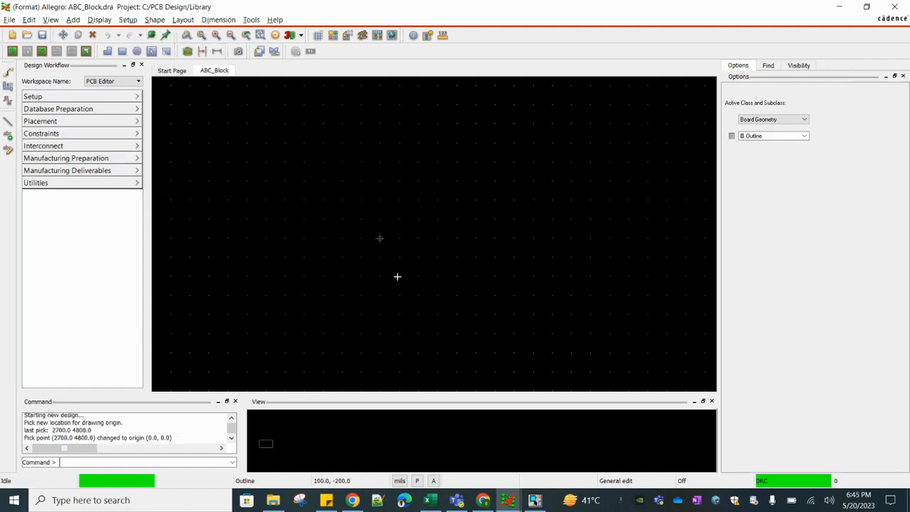
Draw the outer border rectangle from the origin (0, 0) to (3600, 2200)
scroll(375, 283, "down", 1)
scroll(387, 263, "up", 1)
left_click(74, 19)
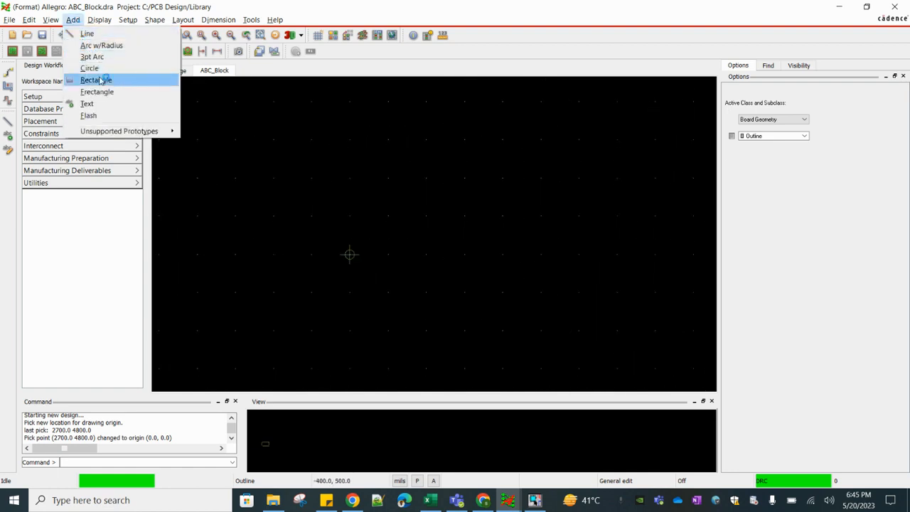
left_click(100, 80)
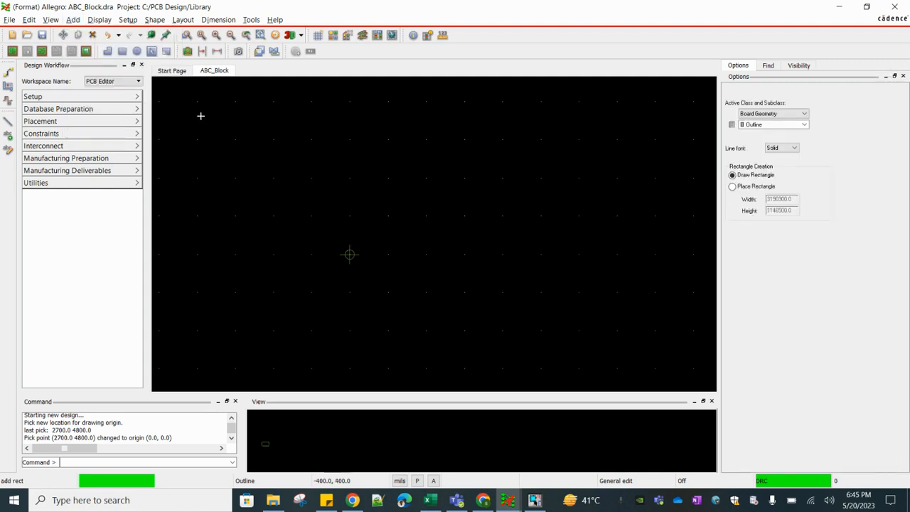
left_click(350, 252)
scroll(412, 187, "down", 2)
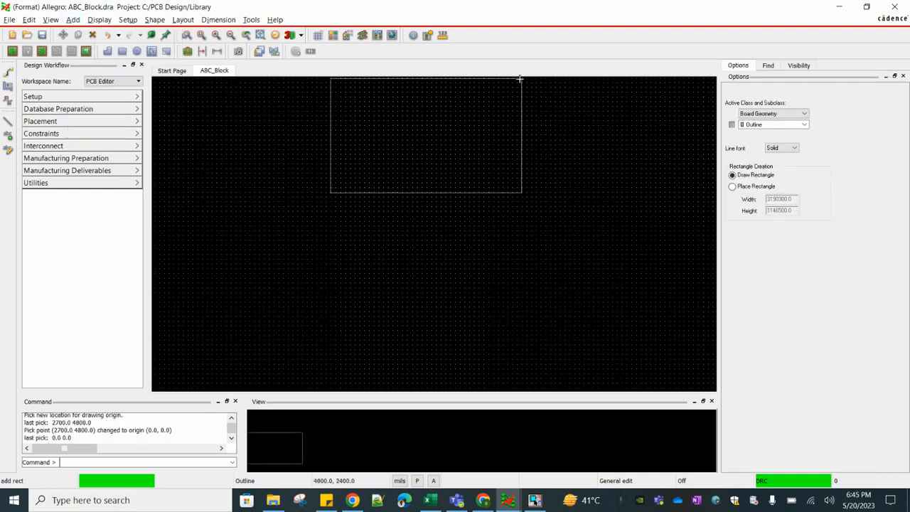
scroll(516, 83, "up", 2)
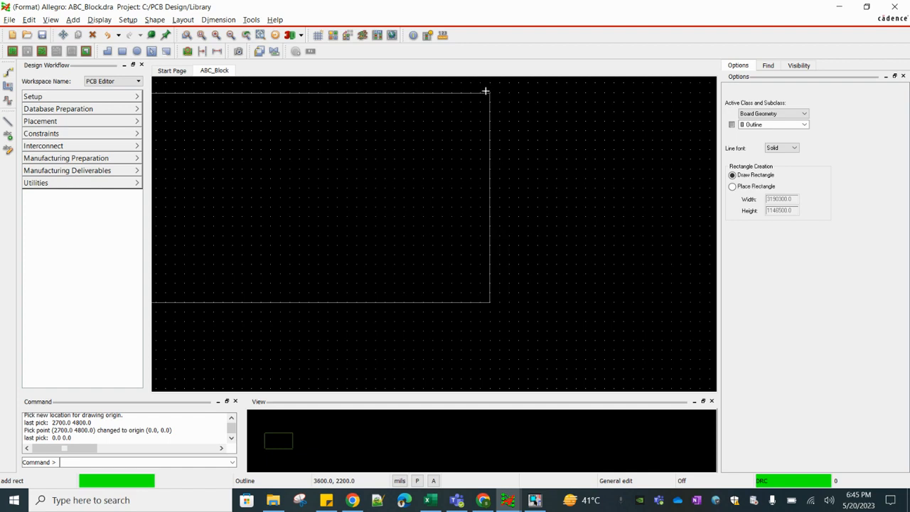
left_click(488, 94)
right_click(471, 134)
left_click(478, 135)
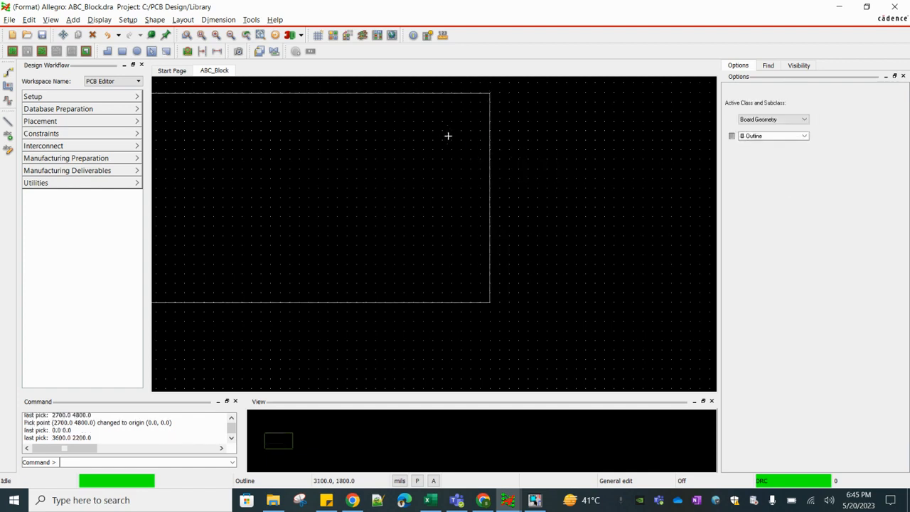
Change the border rectangle's class and subclass to DRAWING FORMAT / OUTLINE
left_click_drag(535, 120, 481, 166)
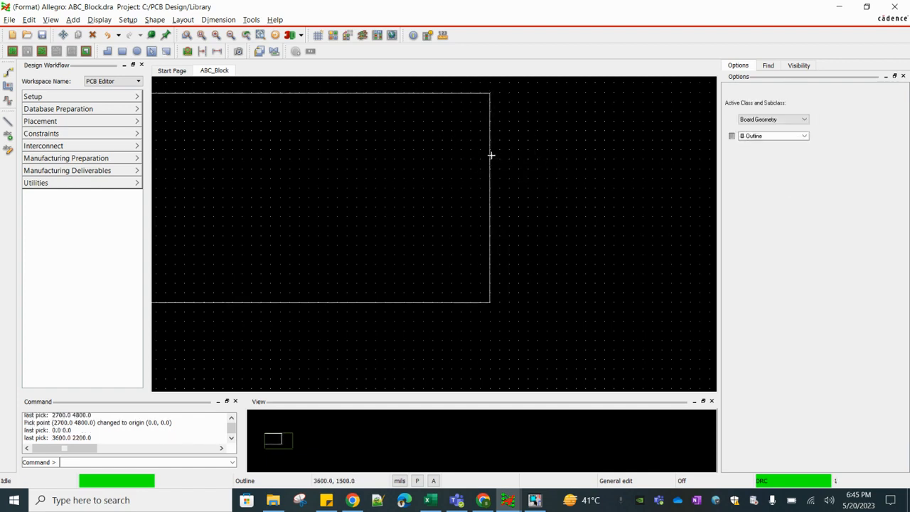
right_click(490, 149)
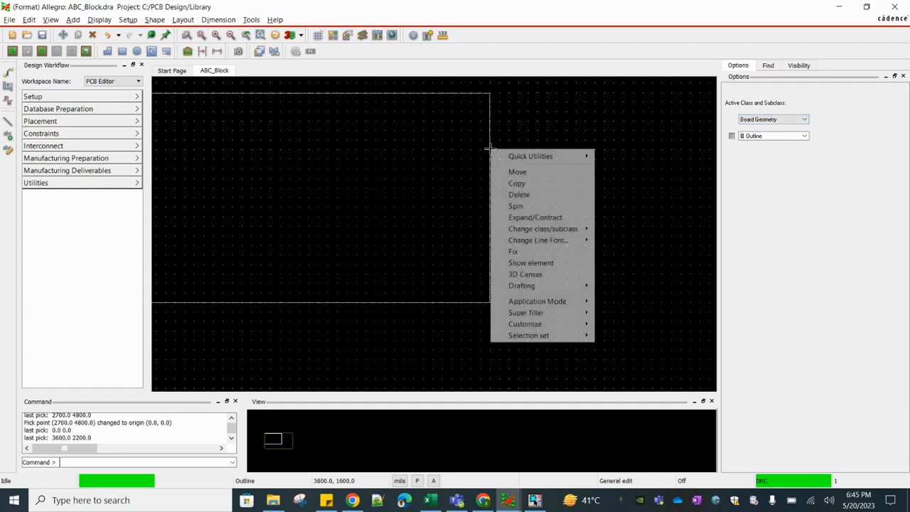
mouse_move(548, 229)
mouse_move(640, 242)
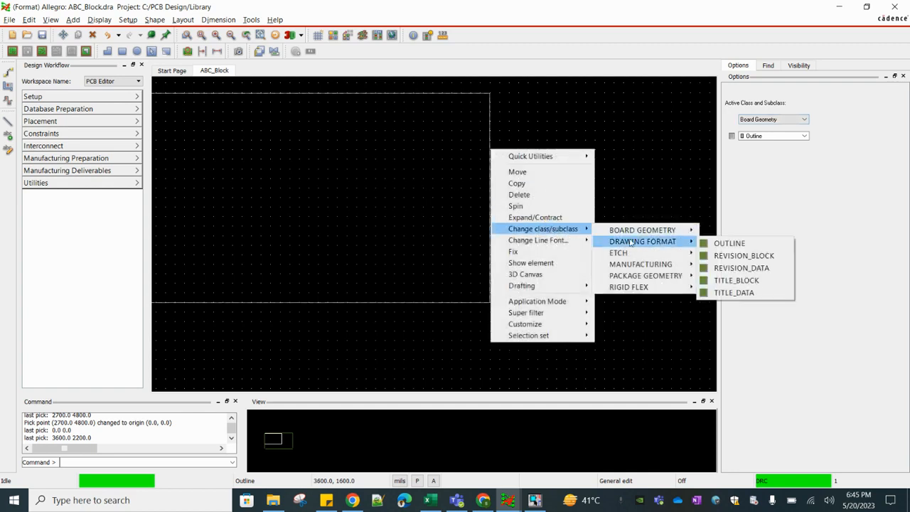
left_click(740, 244)
left_click(496, 150)
left_click(550, 158)
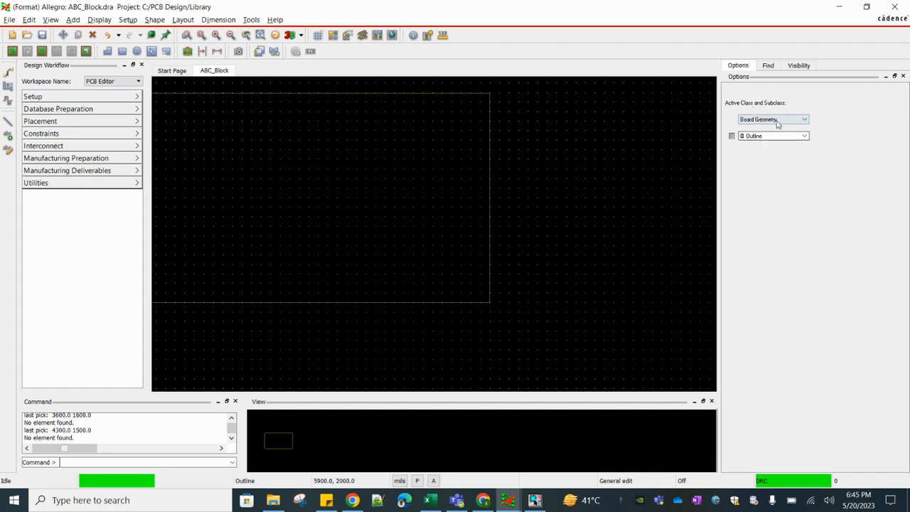
Set the active class to Drawing Format with the Outline subclass
left_click(755, 121)
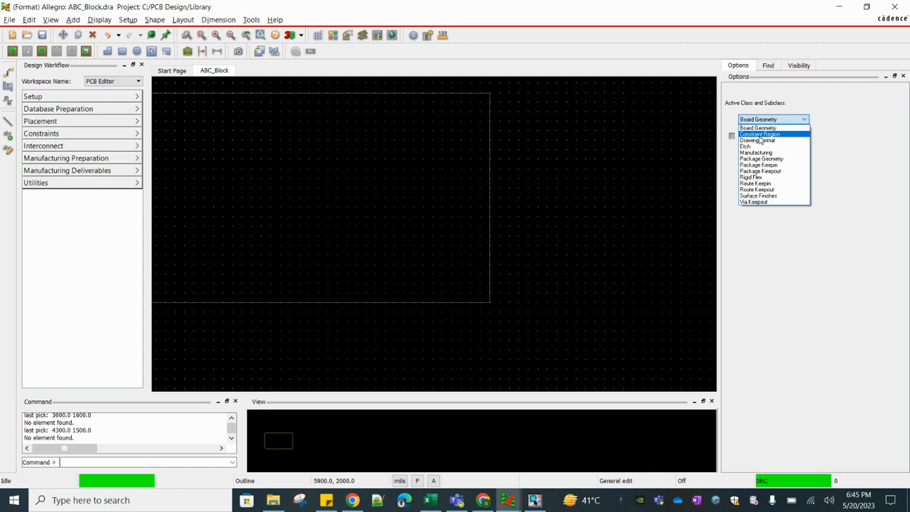
left_click(762, 140)
left_click(515, 163)
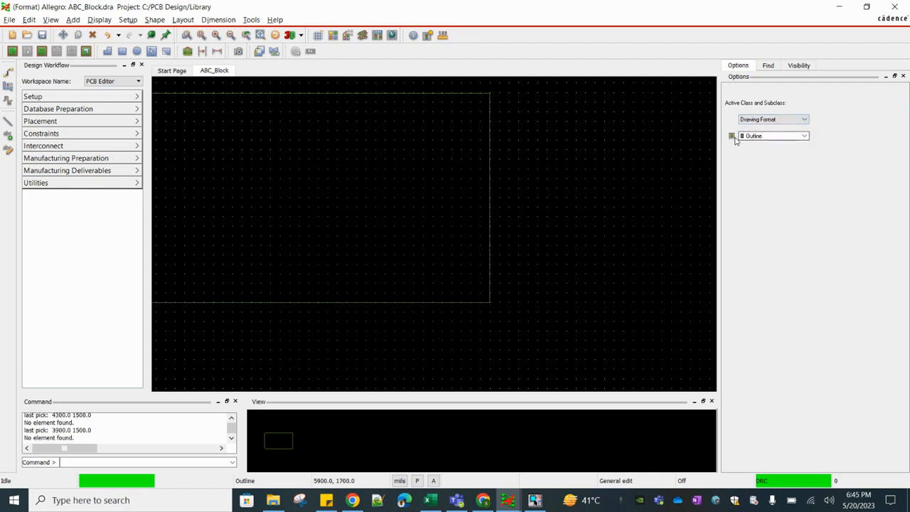
Draw an inner border rectangle from (100, 100) to (3500, 2100) inside the outer one
left_click(73, 19)
left_click(96, 79)
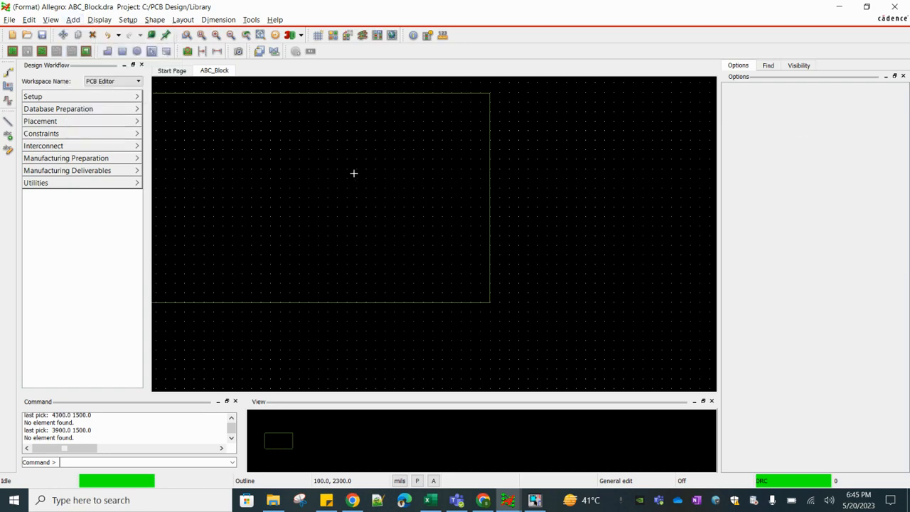
scroll(323, 166, "down", 2)
scroll(249, 241, "up", 2)
scroll(343, 315, "up", 1)
left_click(331, 288)
scroll(329, 293, "down", 3)
scroll(481, 192, "up", 3)
left_click(481, 168)
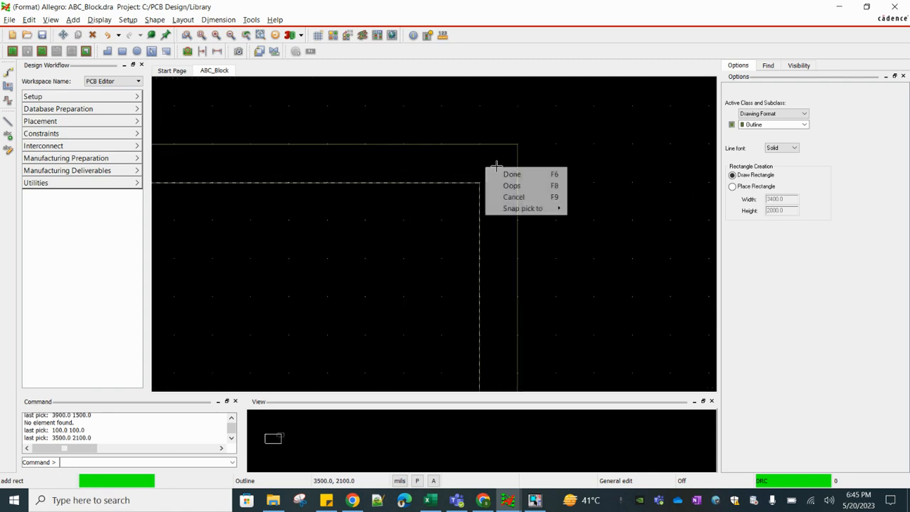
right_click(485, 166)
left_click(498, 173)
left_click(338, 251)
Frame the revision table in the border's upper right corner with a line through (2300, 2100), (2300, 1600) and (3500, 1600)
scroll(397, 224, "down", 1)
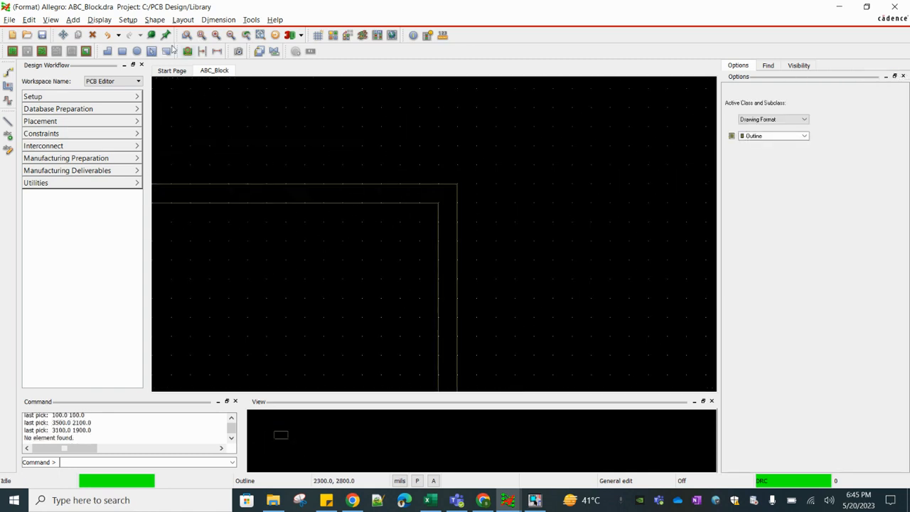
left_click(72, 19)
left_click(89, 33)
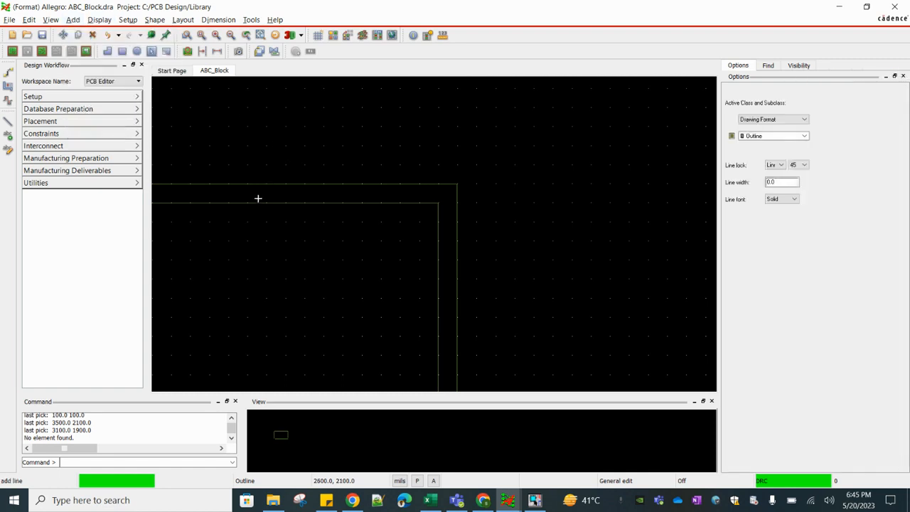
left_click(210, 205)
left_click(216, 300)
left_click(440, 298)
right_click(442, 301)
left_click(462, 306)
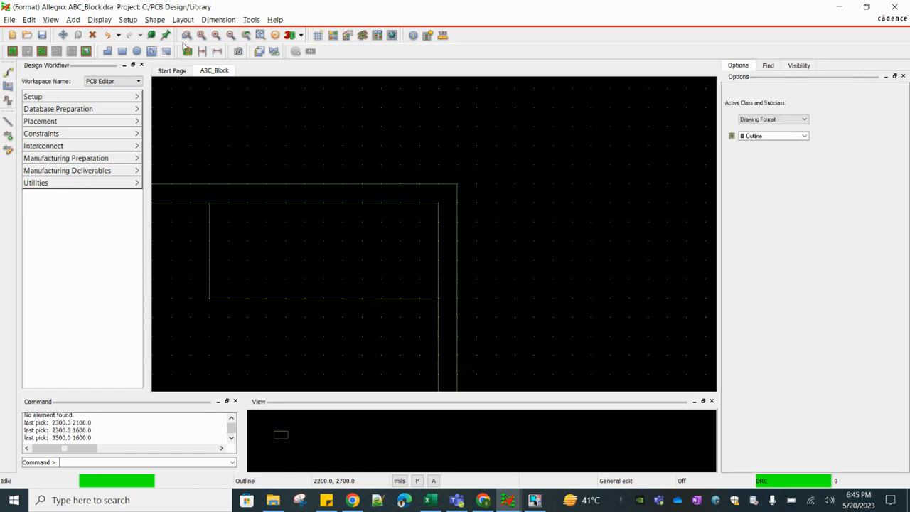
Draw a horizontal row line across the upper table from (2300, 1900) to (3500, 1900)
left_click(73, 19)
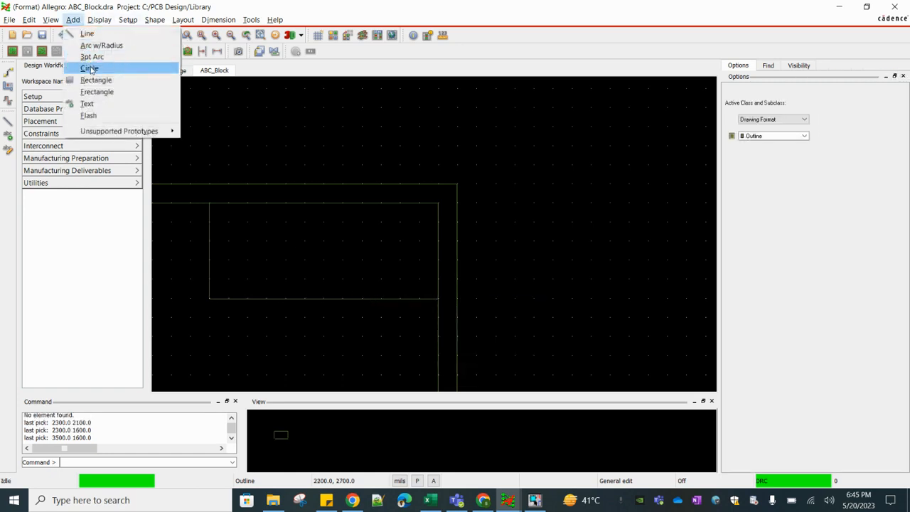
left_click(85, 33)
left_click(219, 240)
left_click(435, 243)
right_click(434, 243)
left_click(444, 246)
Copy the upper table's horizontal row line down to Y 1700 and Y 1800
right_click(354, 240)
left_click(353, 244)
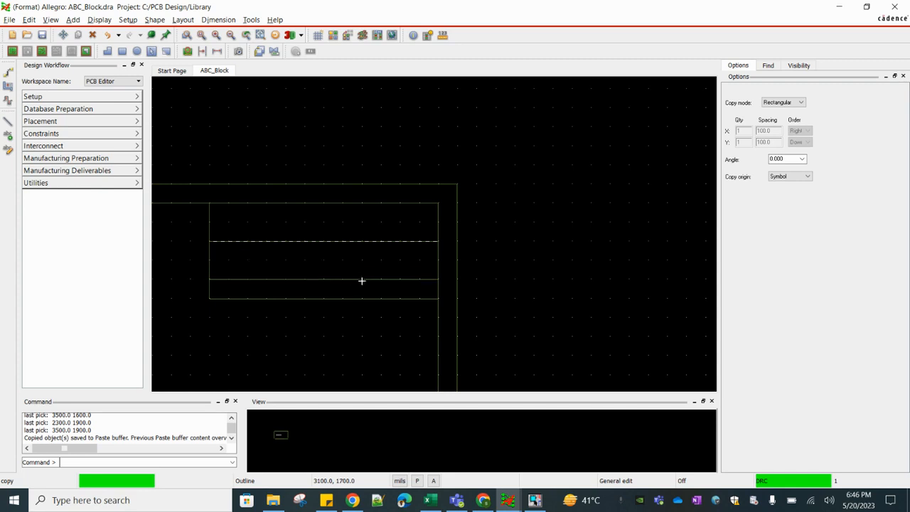
left_click(362, 281)
right_click(364, 267)
left_click(361, 265)
right_click(377, 257)
left_click(395, 264)
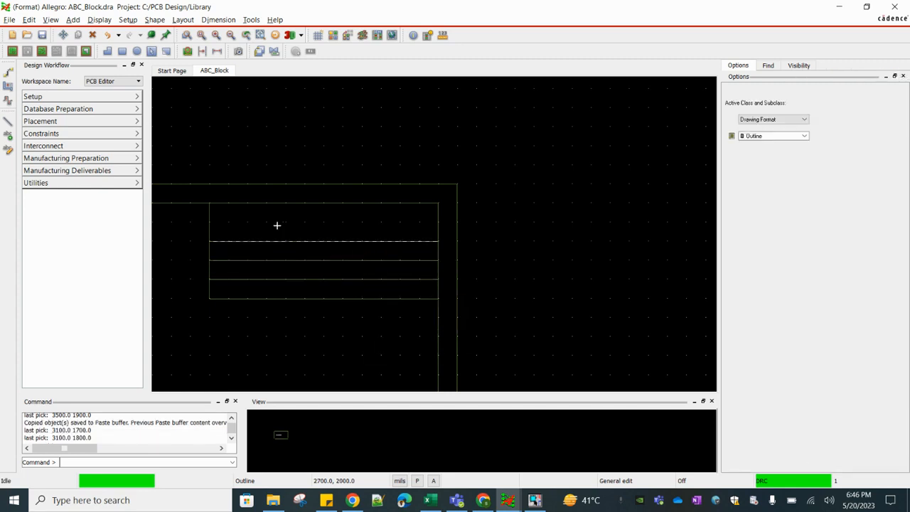
left_click(320, 180)
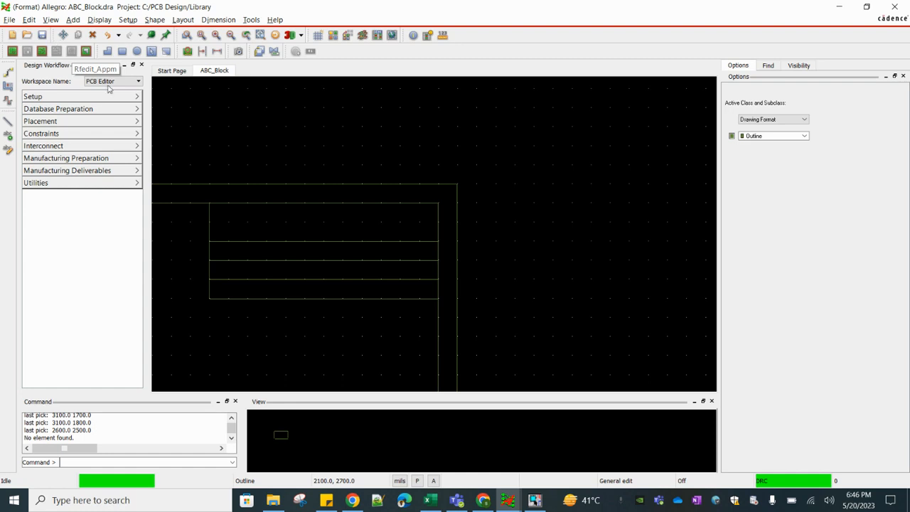
Copy the row line at Y 1900 up to Y 2000 in the upper table
right_click(276, 242)
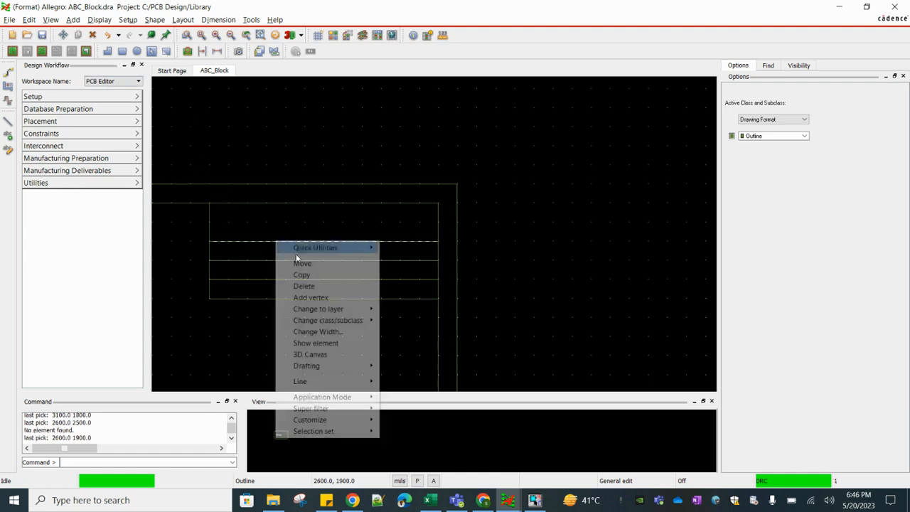
left_click(304, 273)
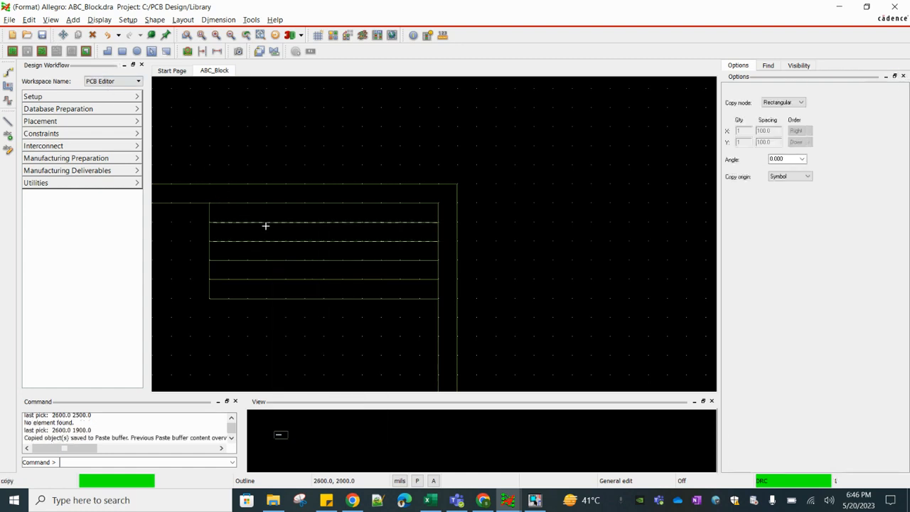
left_click(268, 225)
right_click(269, 226)
left_click(295, 232)
Draw a vertical column line through the upper table from (2600, 2100) to (2600, 1600)
left_click(73, 20)
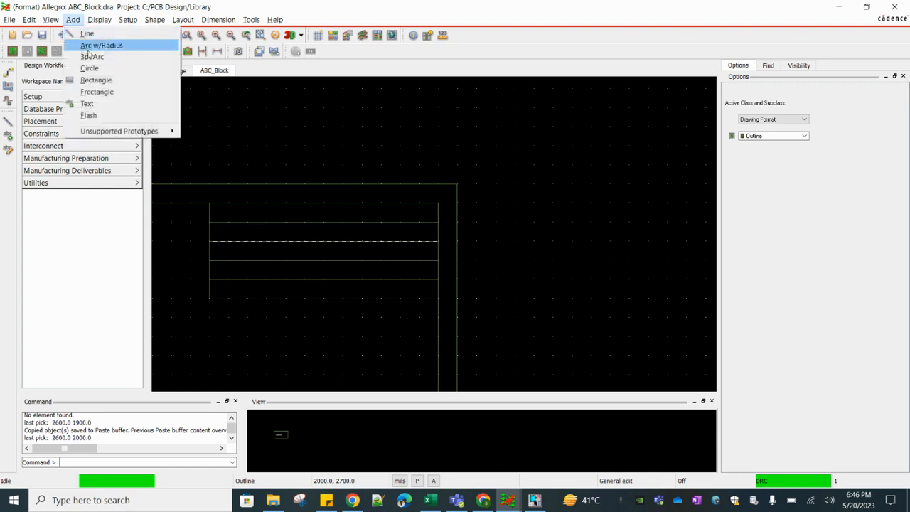
left_click(89, 33)
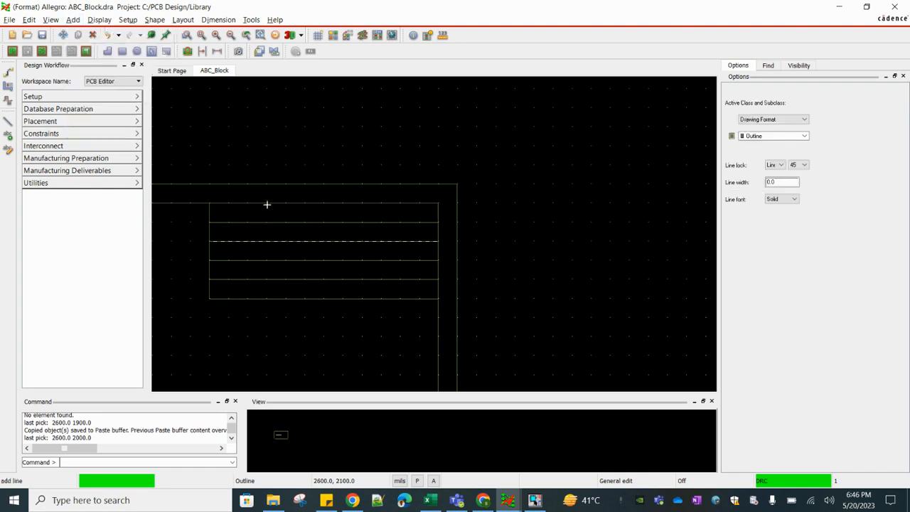
left_click(267, 204)
left_click(265, 300)
right_click(266, 300)
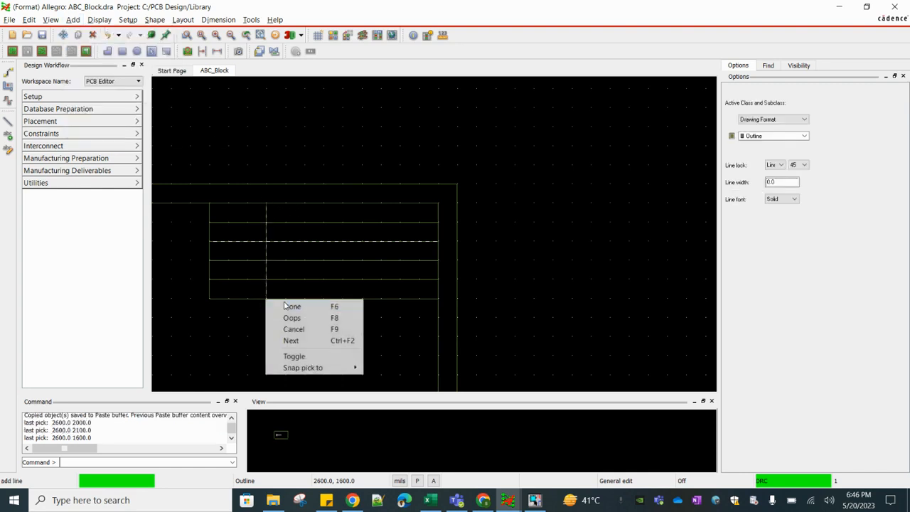
left_click(281, 306)
scroll(252, 210, "up", 3)
left_click(252, 210)
Draw the title block rectangle in the inner border's lower right corner from (1800, 100) to (3500, 900)
scroll(390, 166, "down", 4)
scroll(392, 267, "up", 2)
scroll(391, 267, "up", 1)
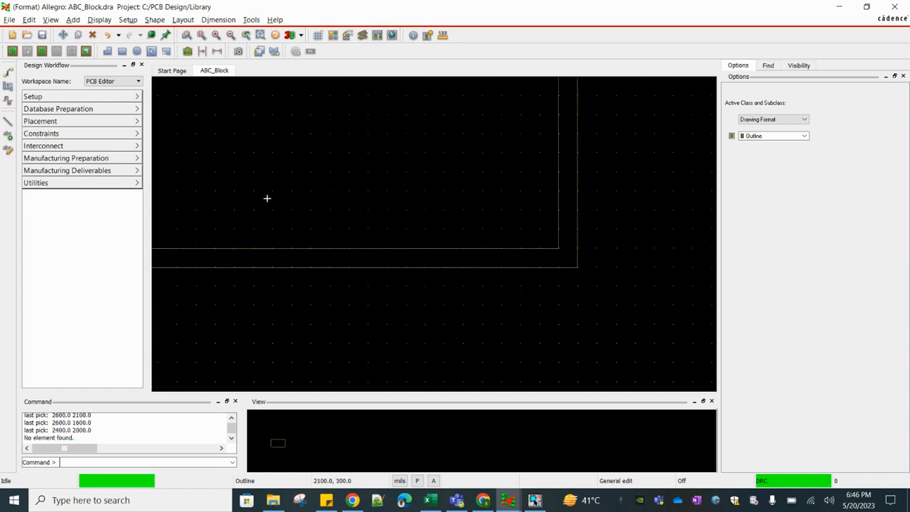
left_click(73, 20)
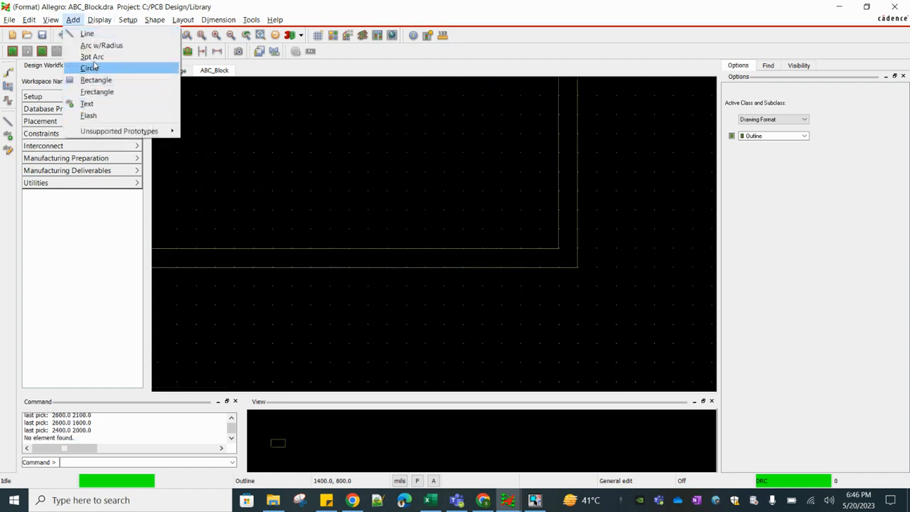
left_click(96, 81)
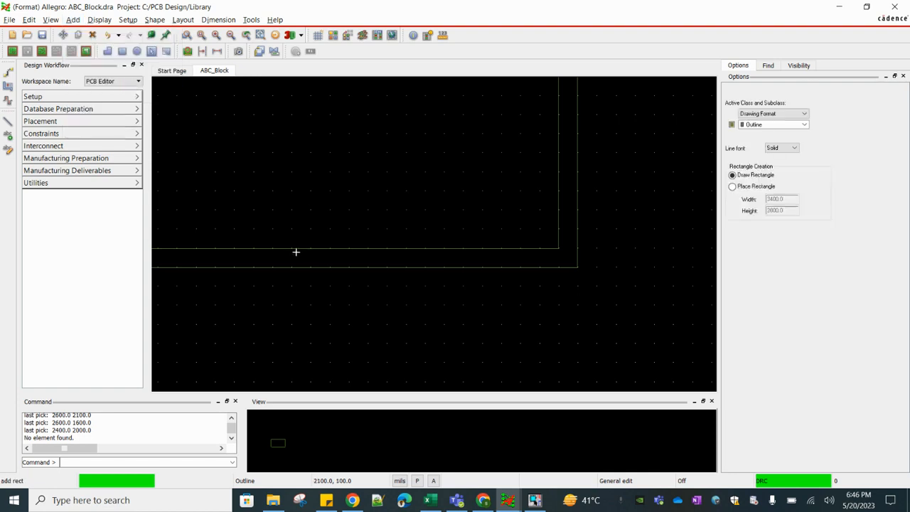
left_click(238, 243)
left_click(557, 96)
right_click(556, 96)
left_click(574, 103)
left_click(329, 168)
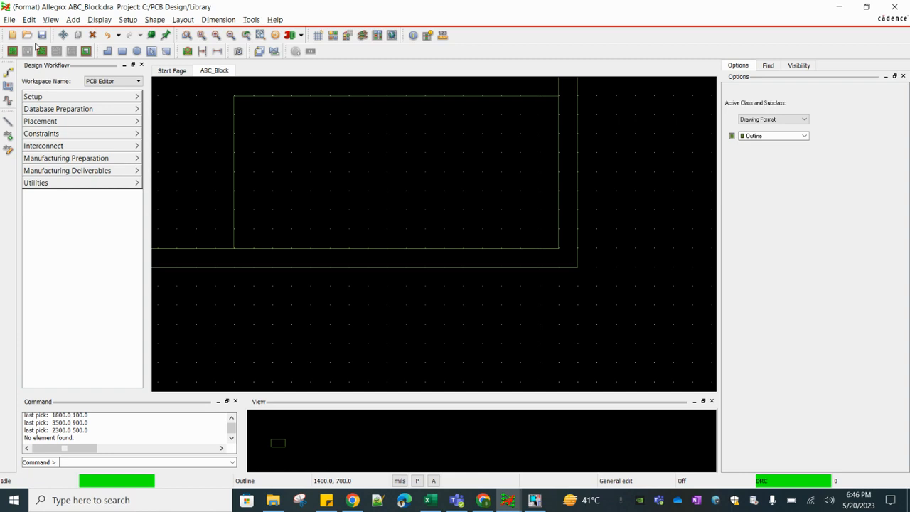
Draw a horizontal row line across the title block from (1800, 700) to (3500, 700)
left_click(72, 19)
left_click(88, 34)
left_click(234, 133)
left_click(561, 128)
right_click(563, 128)
left_click(573, 136)
Copy the title block's row line down to Y 500 and Y 300
right_click(503, 135)
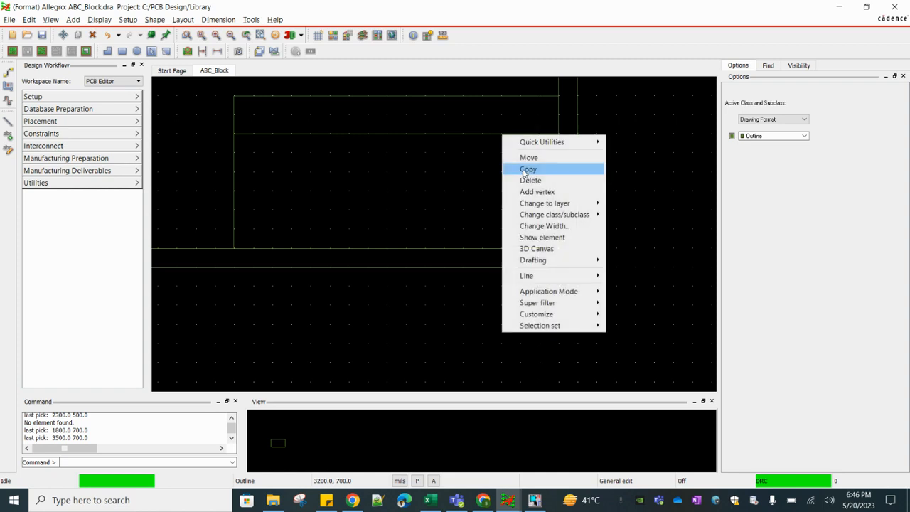
left_click(527, 170)
left_click(508, 176)
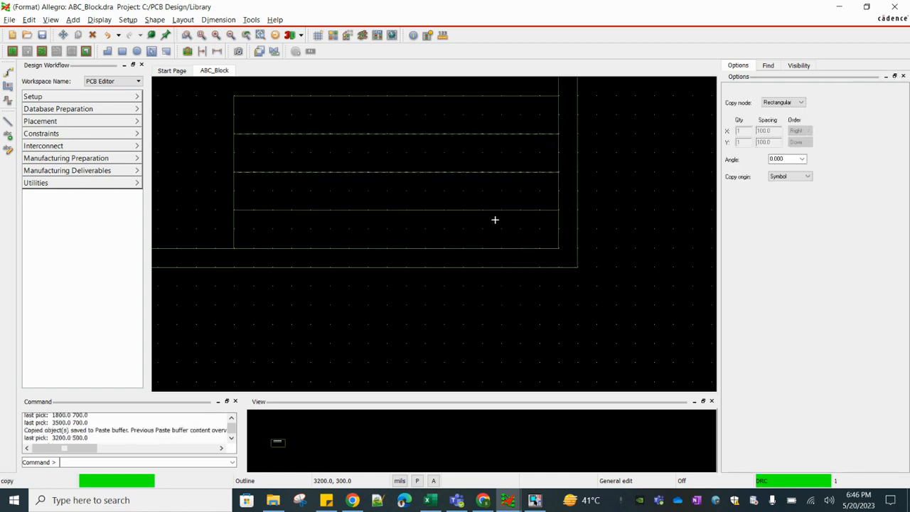
left_click(494, 214)
right_click(493, 219)
left_click(507, 226)
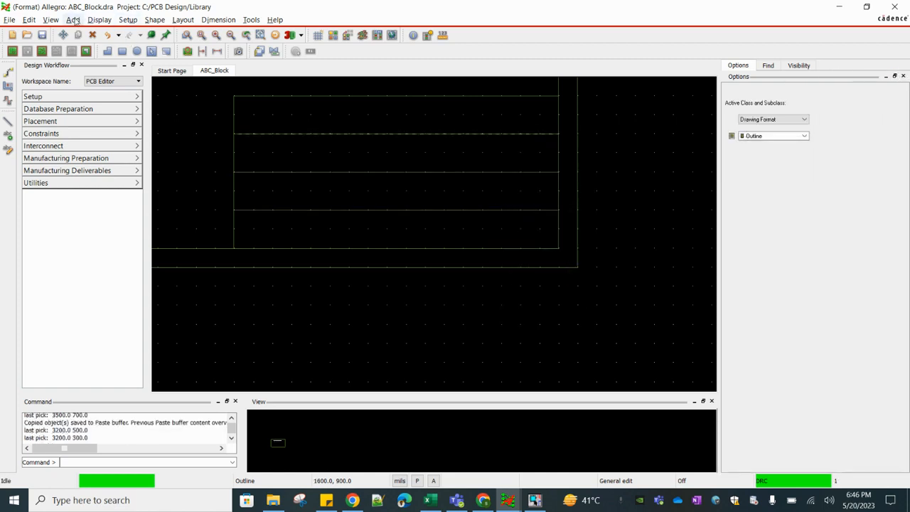
Draw a vertical column line through the title block from (2200, 900) to (2200, 100)
left_click(72, 19)
left_click(86, 34)
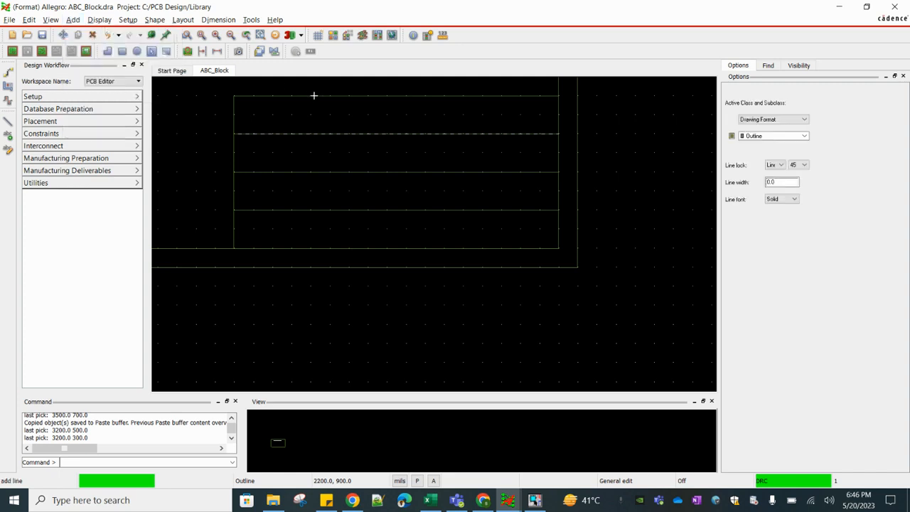
left_click(310, 96)
left_click(308, 248)
right_click(308, 248)
left_click(329, 252)
scroll(390, 213, "down", 3)
scroll(373, 189, "up", 4)
left_click(313, 164)
Add the text abc in the title block's upper left cell at (1900, 800)
left_click(10, 140)
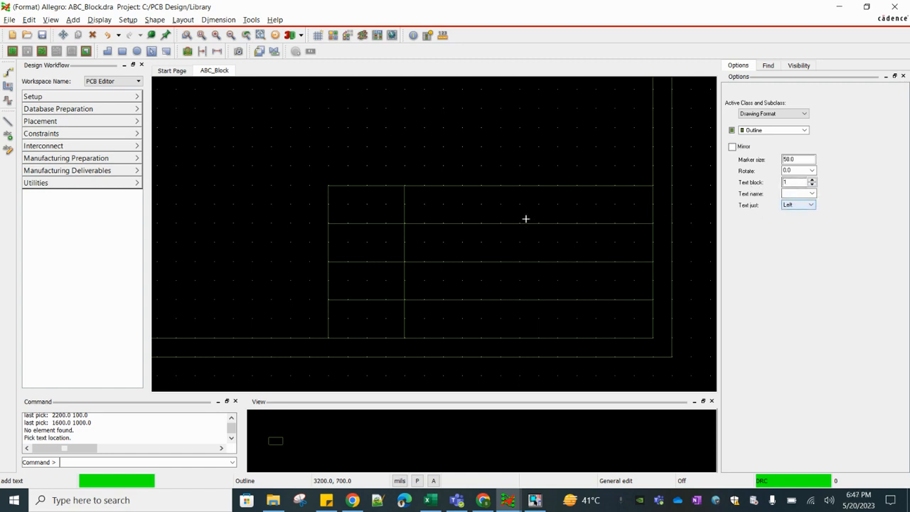
left_click(351, 206)
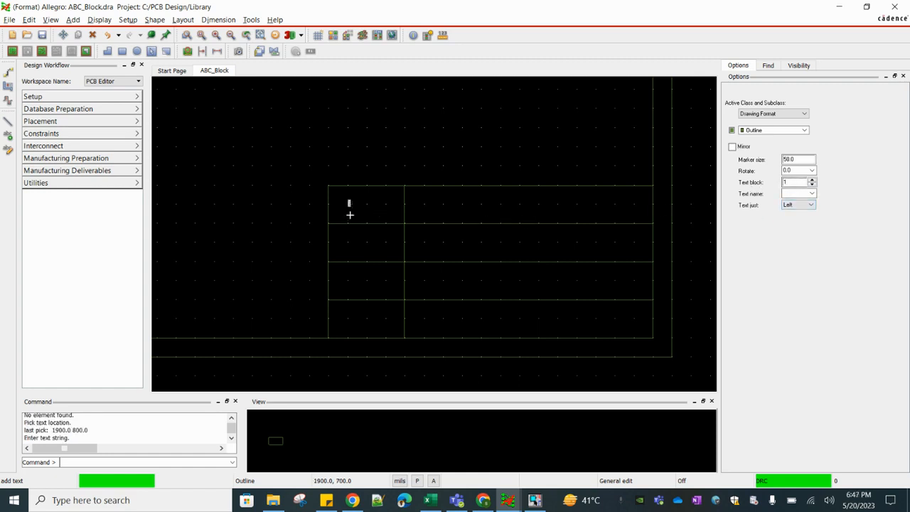
right_click(364, 215)
left_click(386, 223)
scroll(354, 205, "up", 4)
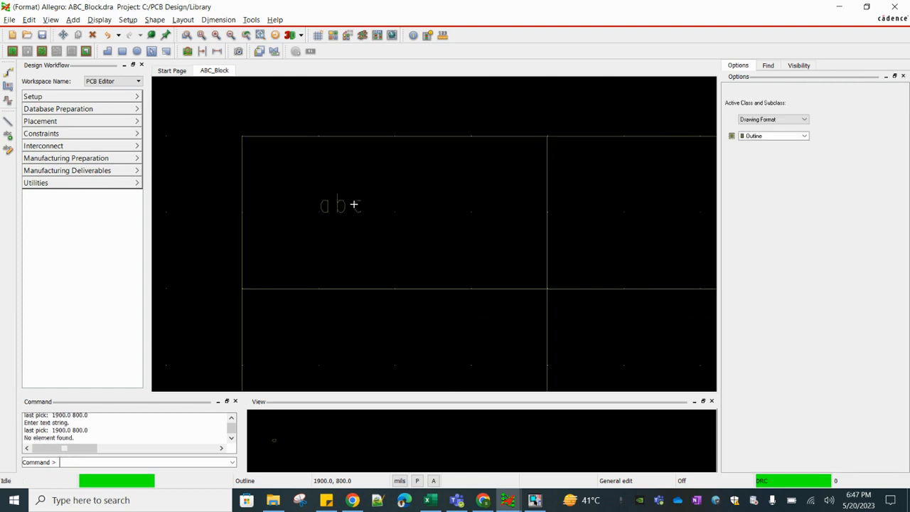
Change the abc text to COMPANY LOGO and place it at (1900, 800)
right_click(343, 202)
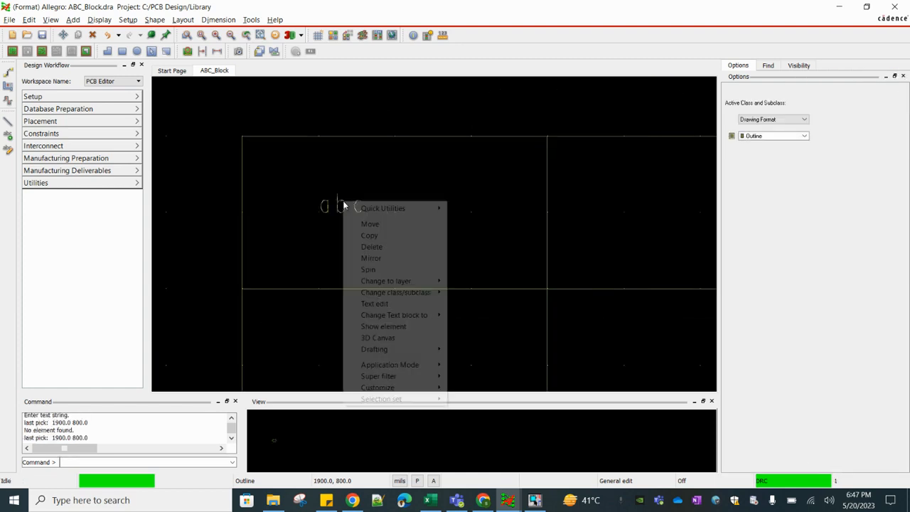
left_click(375, 304)
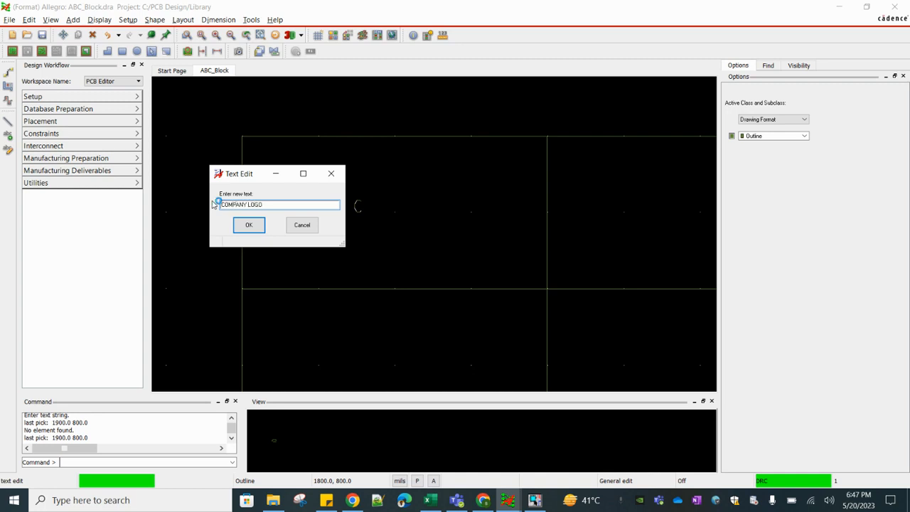
left_click(247, 225)
right_click(363, 210)
left_click(387, 232)
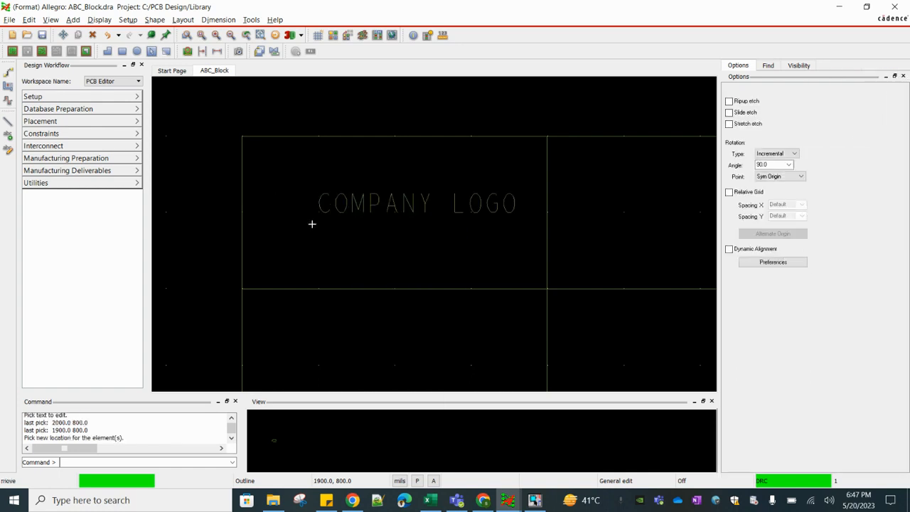
left_click(315, 221)
Copy the COMPANY LOGO text into the title block's wide upper right cell at (2400, 800)
right_click(357, 205)
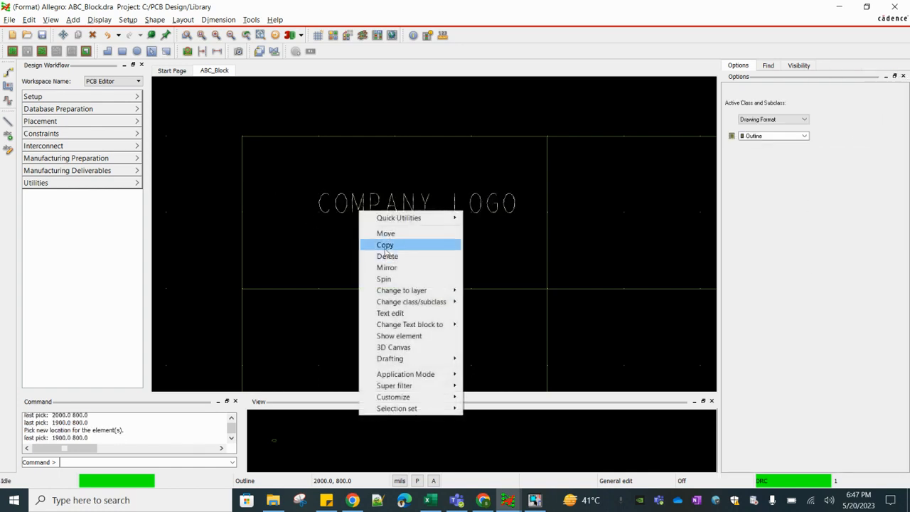
left_click(389, 256)
scroll(322, 234, "down", 2)
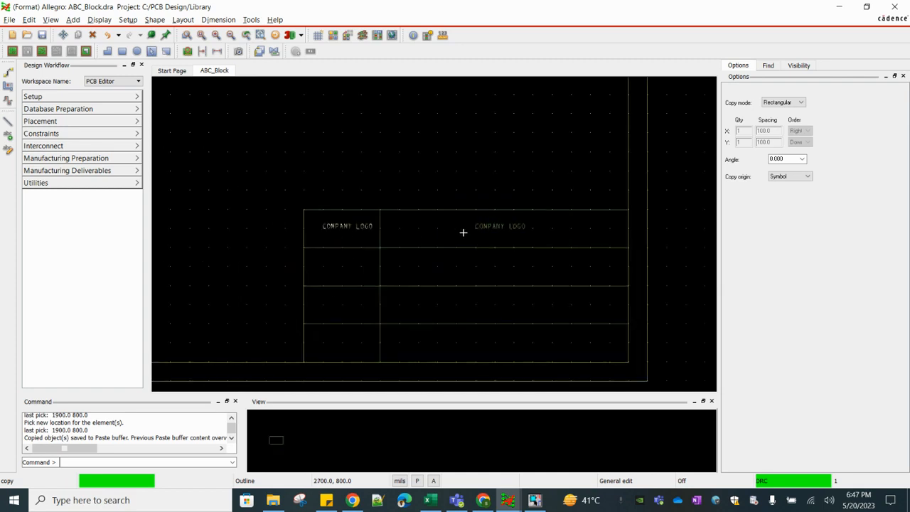
left_click(424, 231)
right_click(424, 230)
left_click(441, 236)
Change the copied text in the upper right cell to COMPANY ADDRESS
right_click(424, 229)
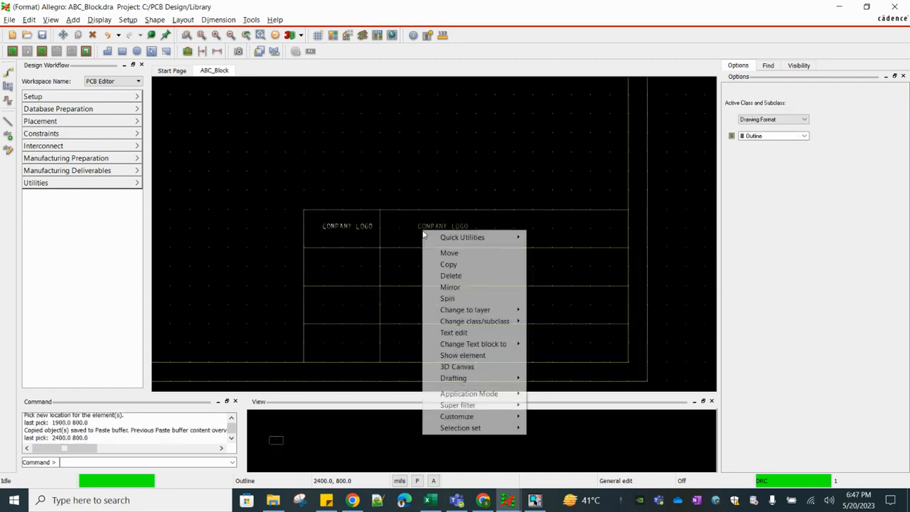
left_click(454, 332)
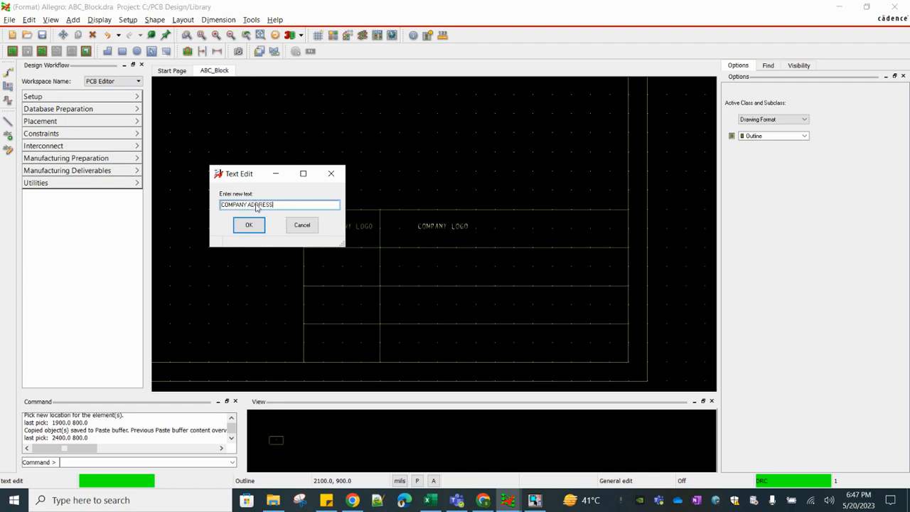
key("Return")
left_click(270, 177)
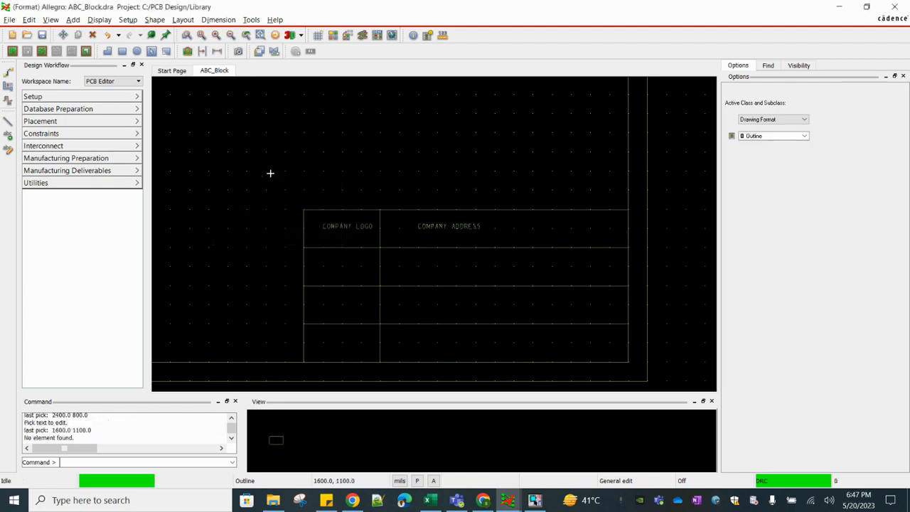
Draw a circle centred at (2000, 600) with a radius of 100 mils in the cell below COMPANY LOGO
left_click(73, 20)
left_click(88, 68)
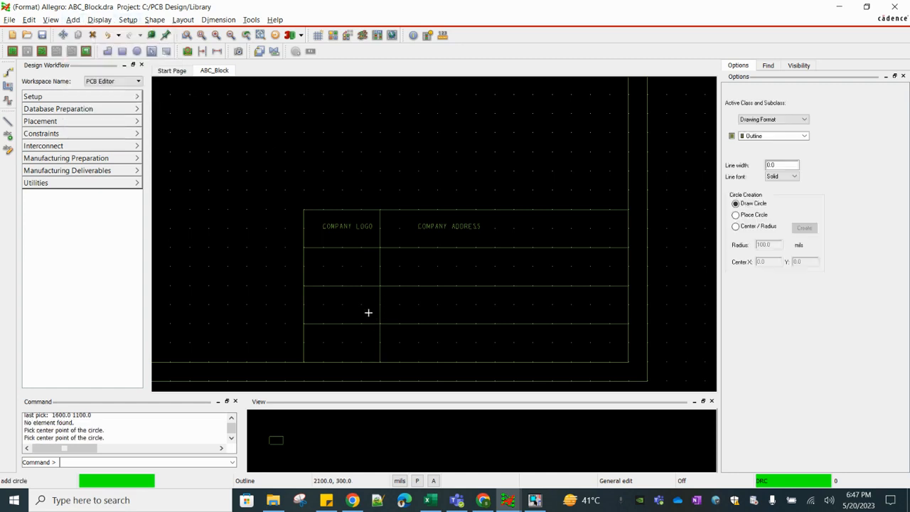
scroll(364, 311, "up", 2)
left_click(336, 226)
left_click(338, 232)
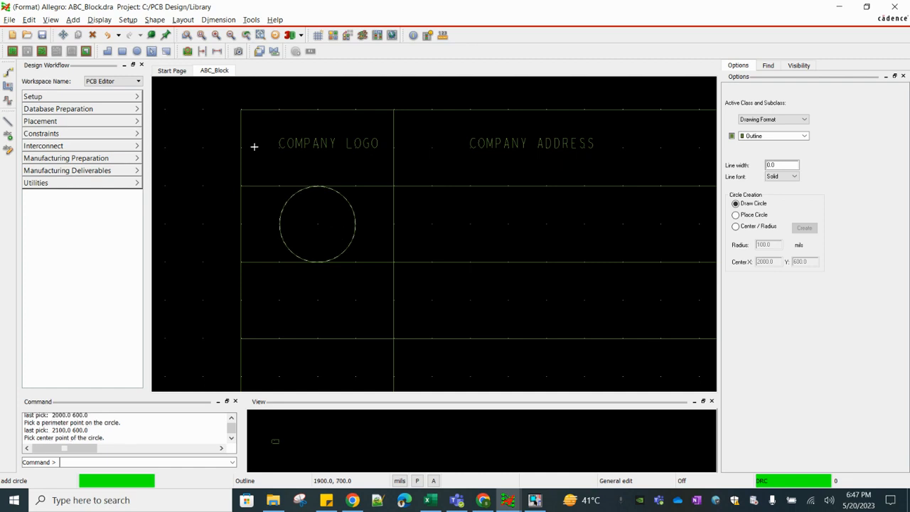
Set the drawing grid's X and Y spacings to 5 mils
left_click(128, 19)
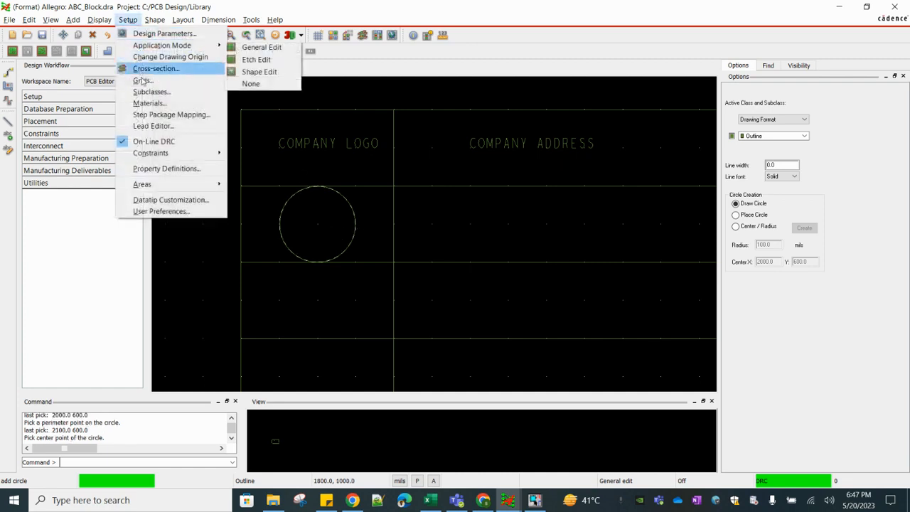
left_click(143, 80)
type("5")
key("Tab")
left_click_drag(615, 68, 551, 77)
key("ctrl+c")
left_click_drag(617, 78, 544, 91)
key("ctrl+v")
left_click(607, 108)
key("ctrl+v")
left_click(601, 119)
key("ctrl+v")
left_click(512, 354)
Draw two smaller circles centred at (2000, 605) inside the logo circle, through (2040, 535) and (2020, 555)
scroll(320, 228, "up", 2)
left_click(304, 201)
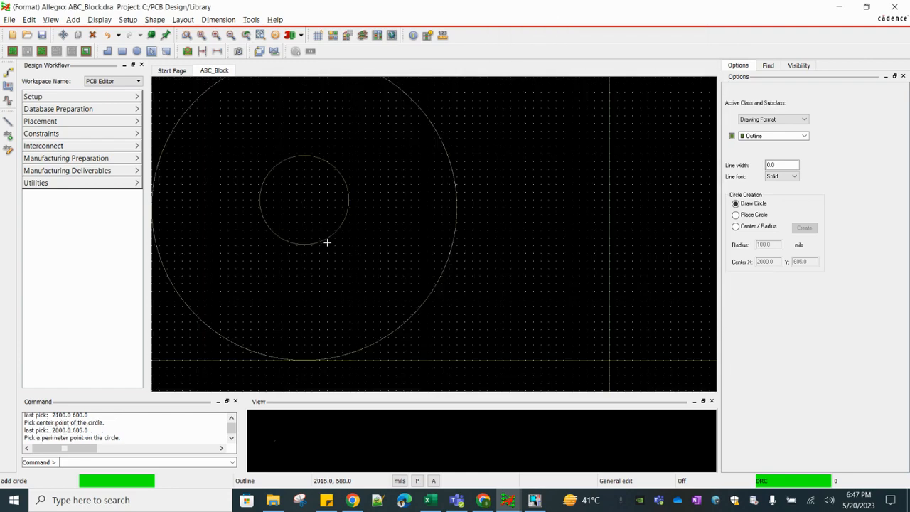
left_click(363, 306)
left_click(303, 201)
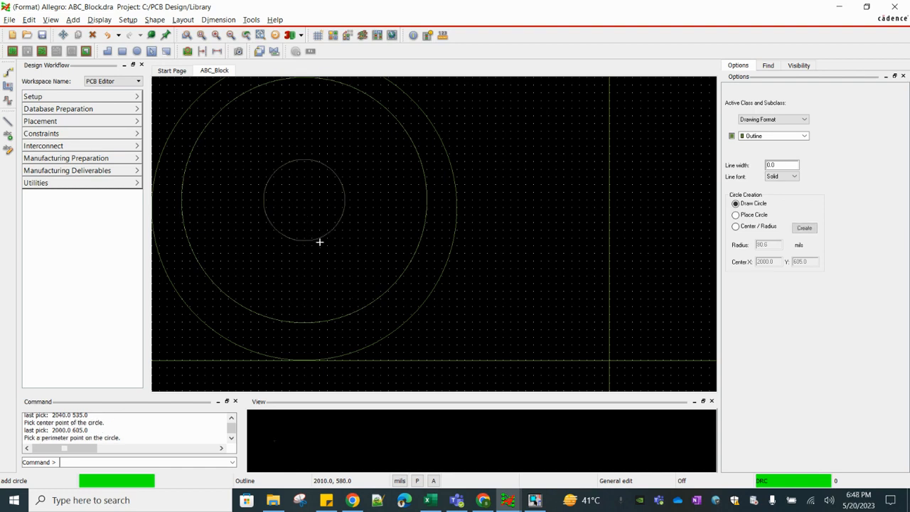
left_click(337, 279)
right_click(309, 204)
left_click(342, 212)
left_click(283, 187)
Draw a horizontal line across the innermost logo circle from (1945, 600) to (2050, 600)
left_click(73, 20)
left_click(84, 32)
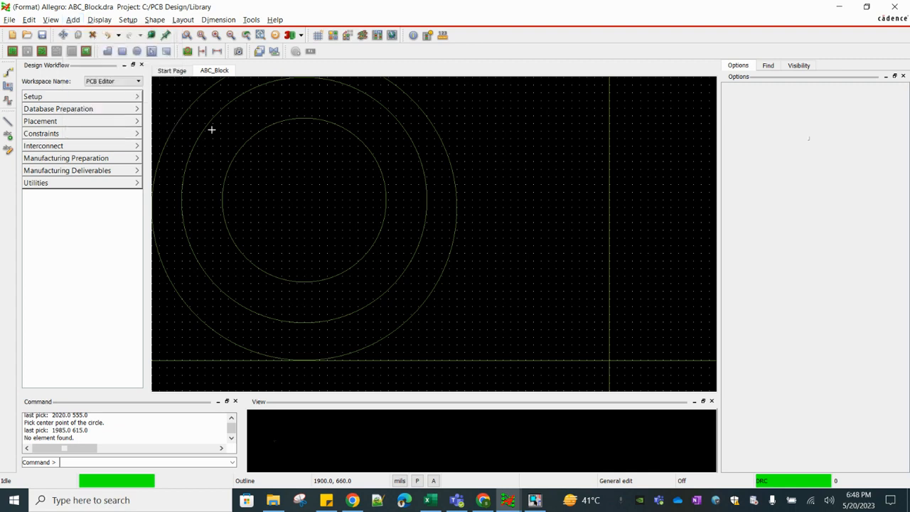
left_click(223, 207)
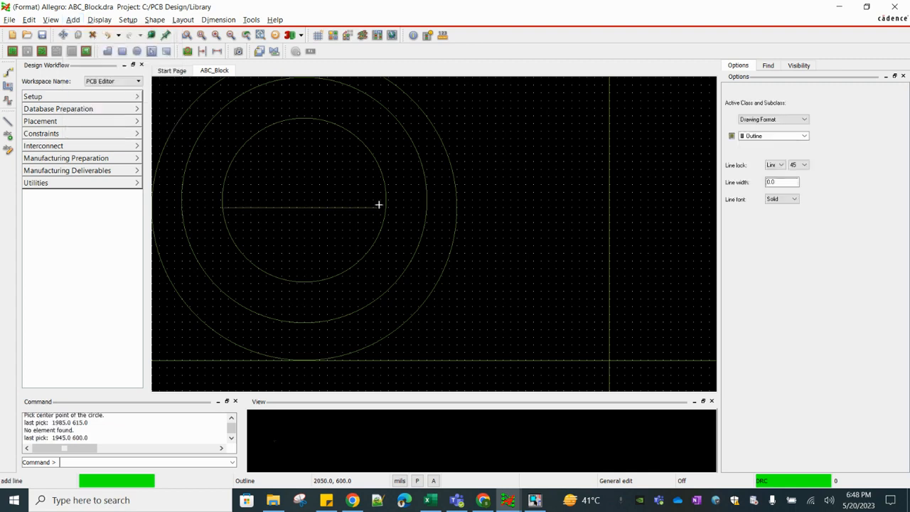
left_click(383, 206)
right_click(304, 193)
left_click(317, 196)
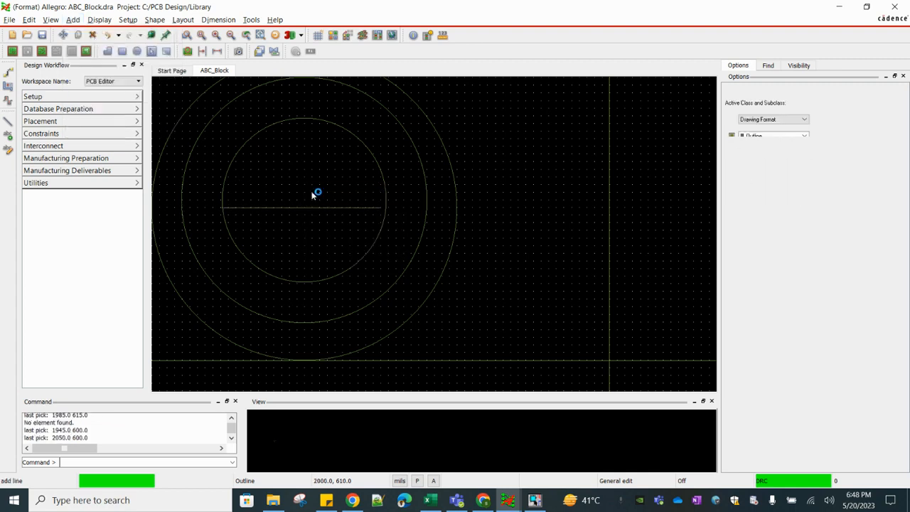
Copy the logo's horizontal line up to Y 620 and down to Y 585
right_click(310, 207)
left_click(335, 240)
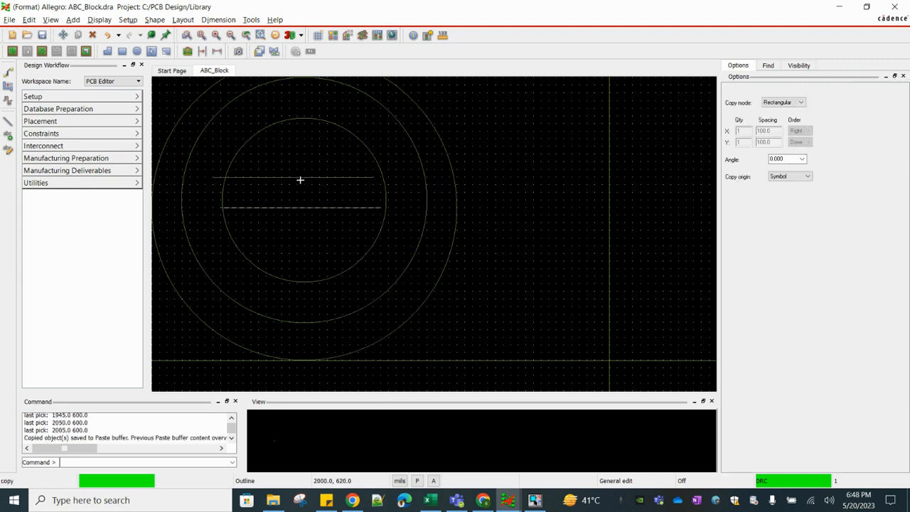
left_click(317, 179)
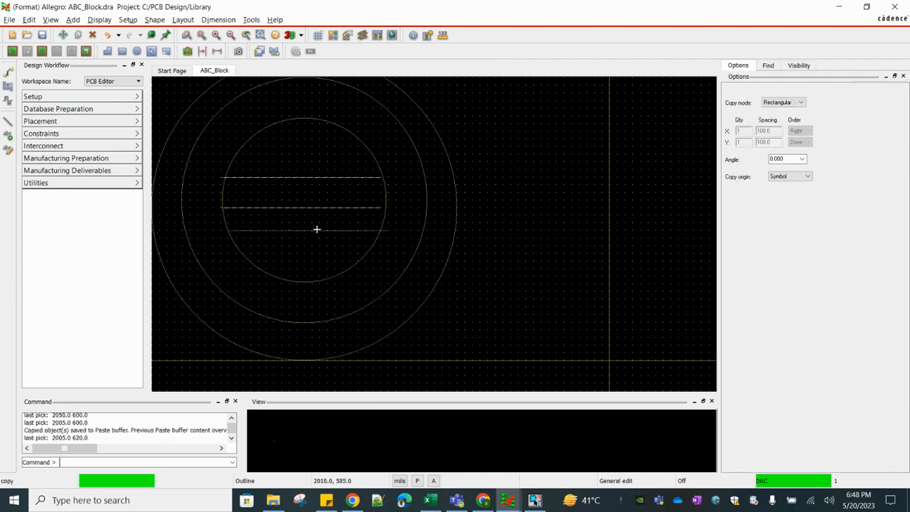
left_click(316, 234)
right_click(316, 234)
left_click(333, 242)
Add a vertex at (2040, 585) on the logo's lowest line and pull its right end back to the inner circle
right_click(385, 231)
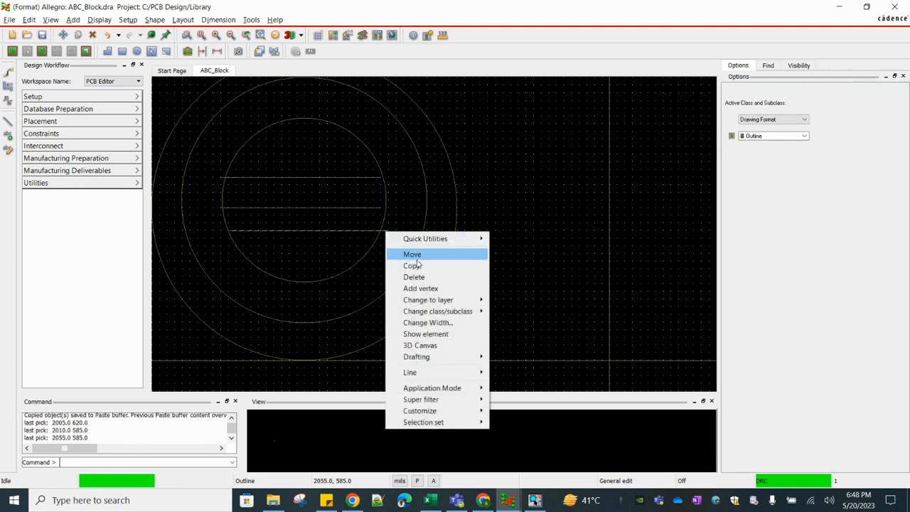
left_click(413, 288)
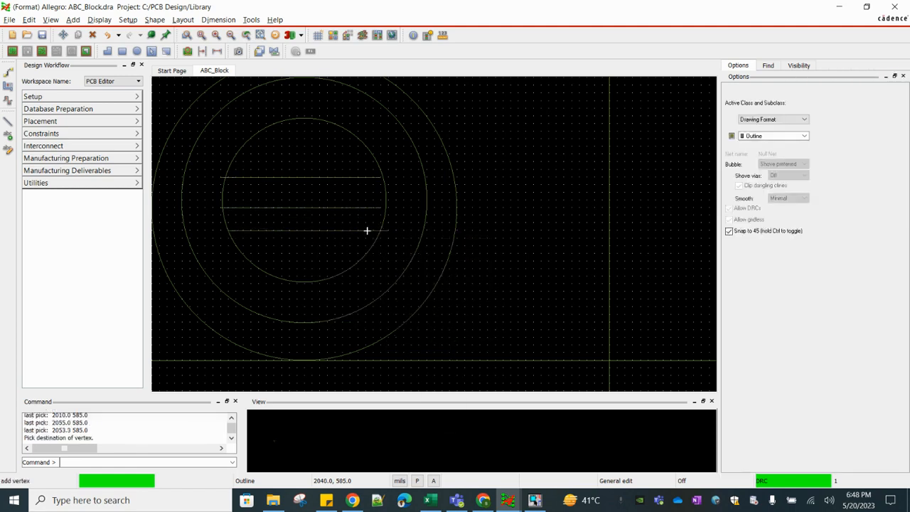
left_click(368, 230)
right_click(390, 231)
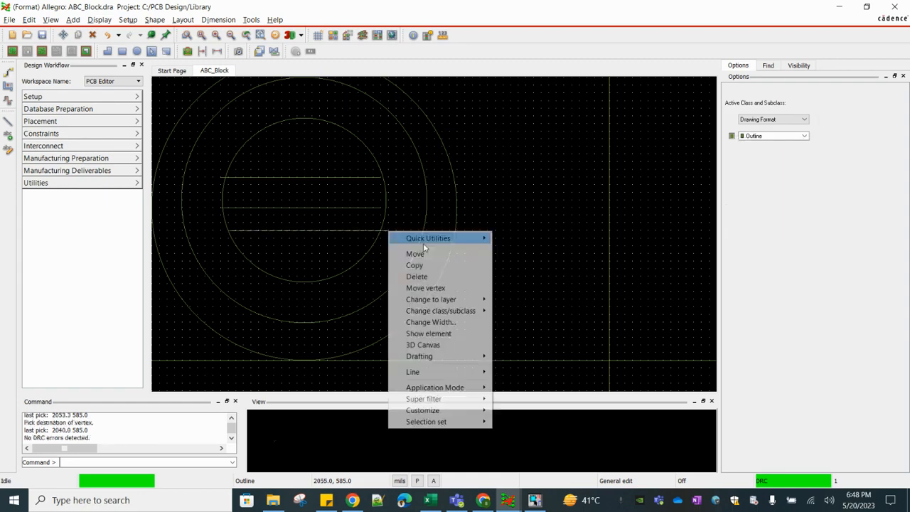
left_click(424, 288)
left_click(376, 233)
left_click(347, 234)
Save the ABC_Block drawing
scroll(353, 203, "down", 5)
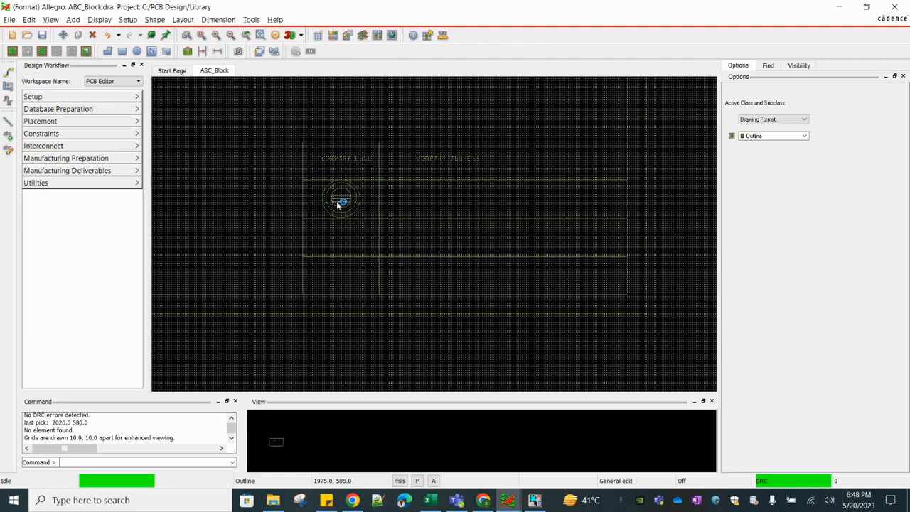
scroll(338, 201, "up", 5)
scroll(338, 230, "down", 5)
scroll(351, 238, "up", 5)
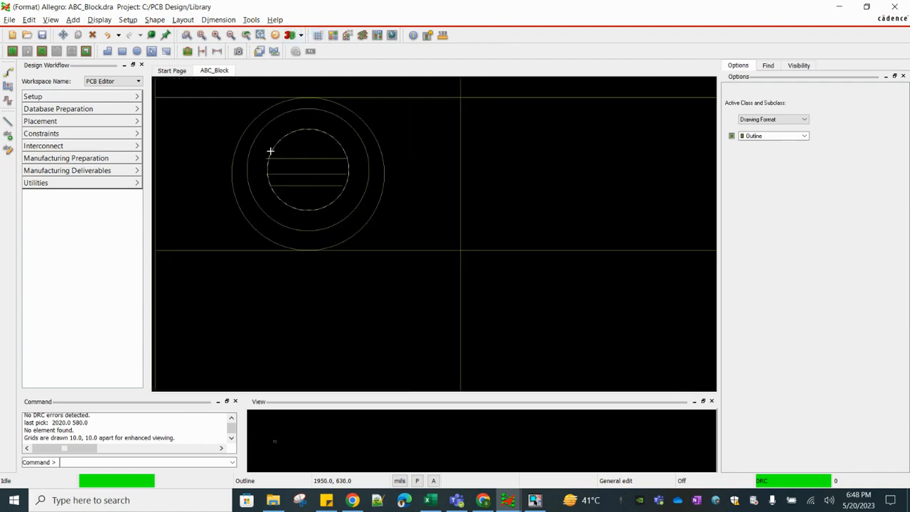
scroll(347, 184, "down", 5)
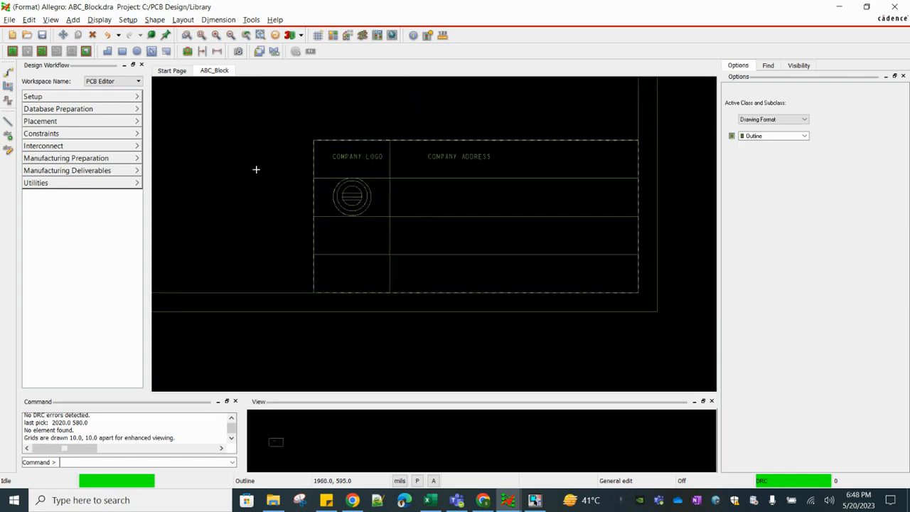
left_click(9, 20)
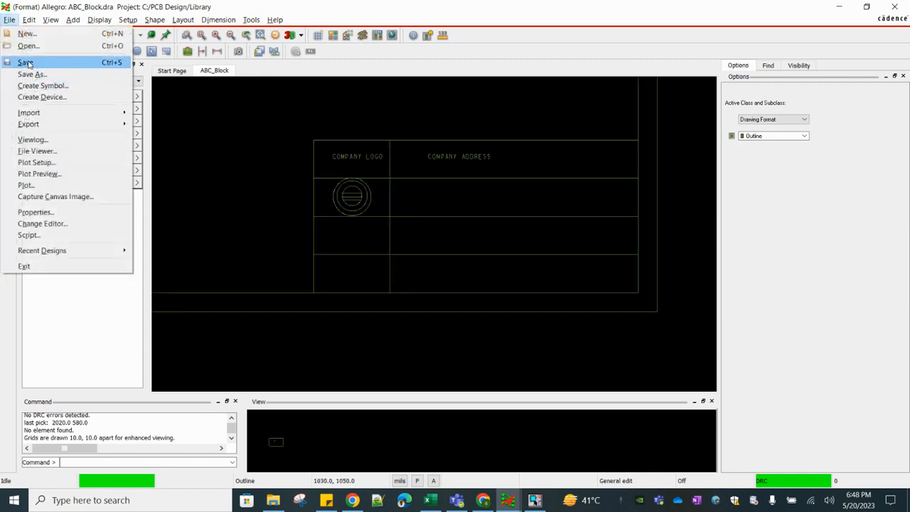
left_click(25, 64)
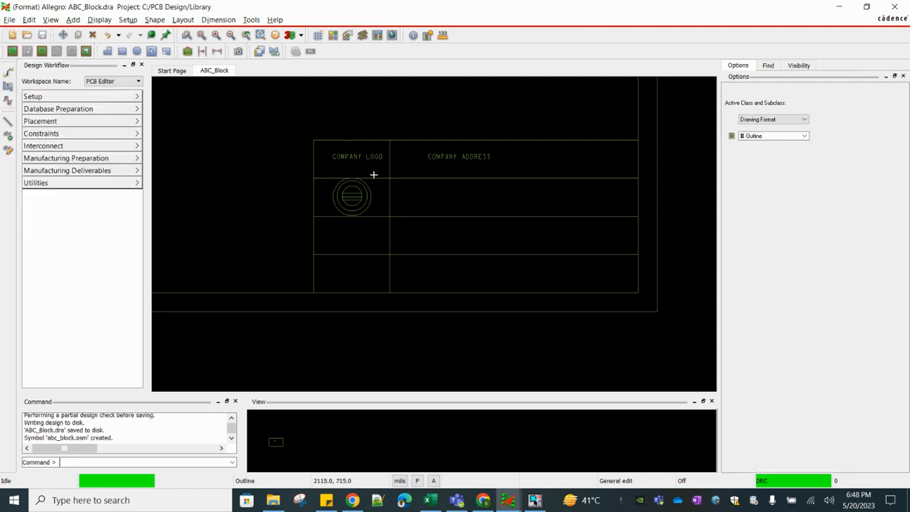
scroll(367, 205, "up", 1)
scroll(356, 204, "down", 3)
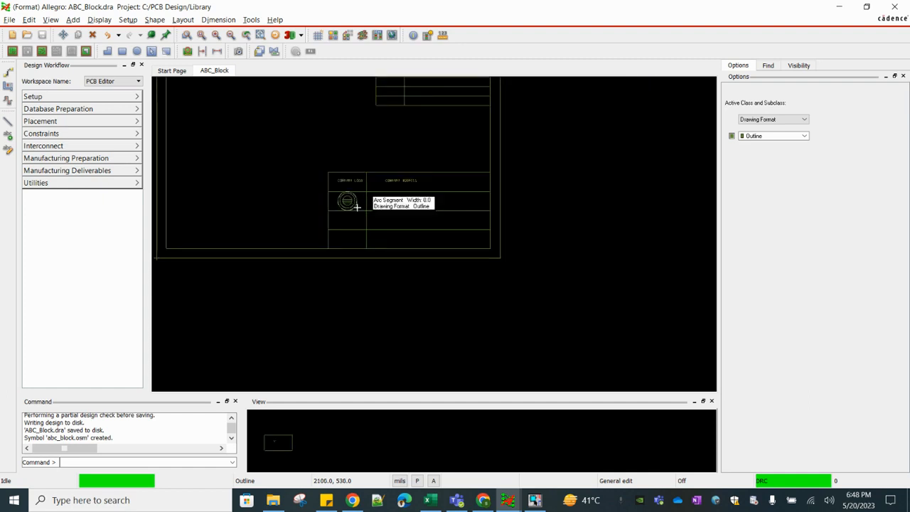
left_click(508, 502)
left_click(574, 447)
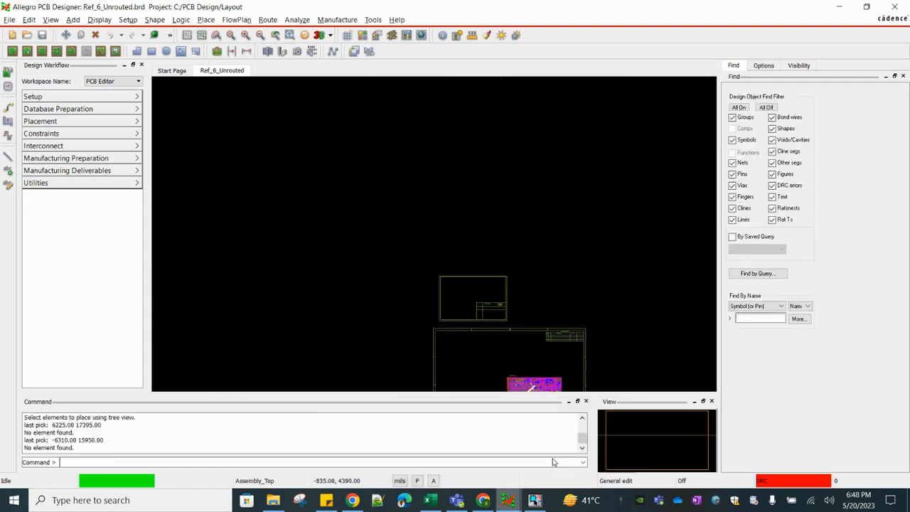
left_click(315, 144)
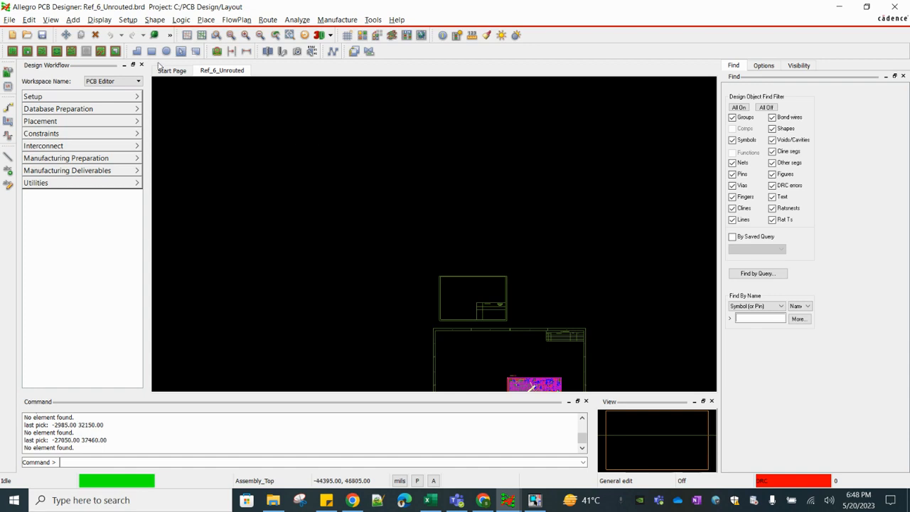
left_click(498, 490)
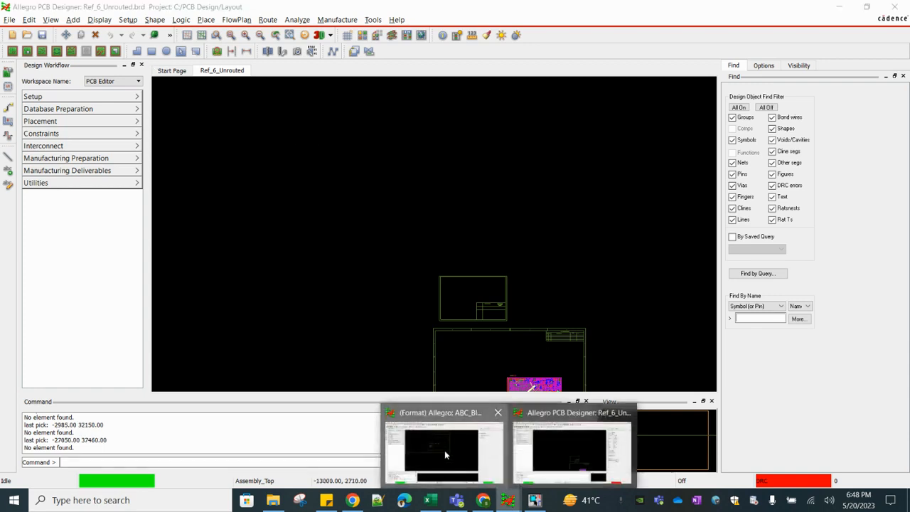
left_click(444, 451)
Create the format symbol ABC_Block.osm from the ABC_Block drawing in the Library folder, replacing the existing file, and repeat the creation once
left_click(9, 21)
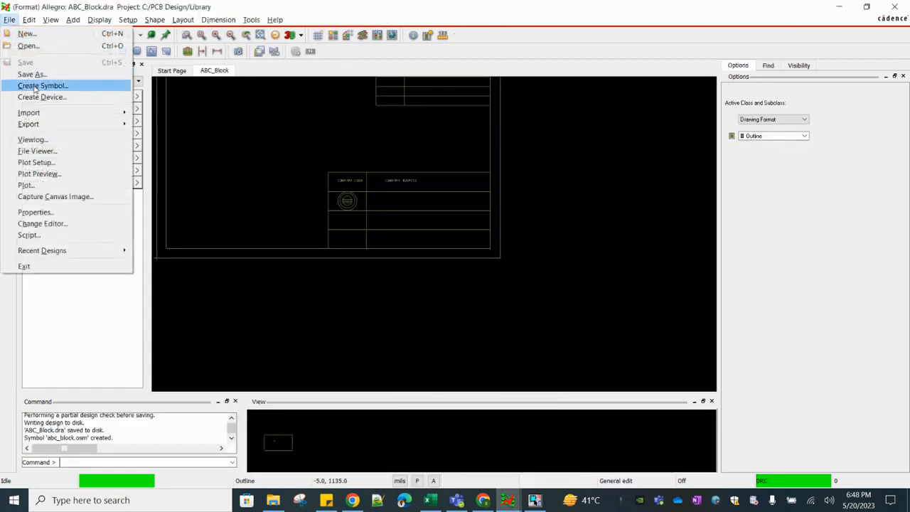
left_click(43, 85)
left_click(582, 314)
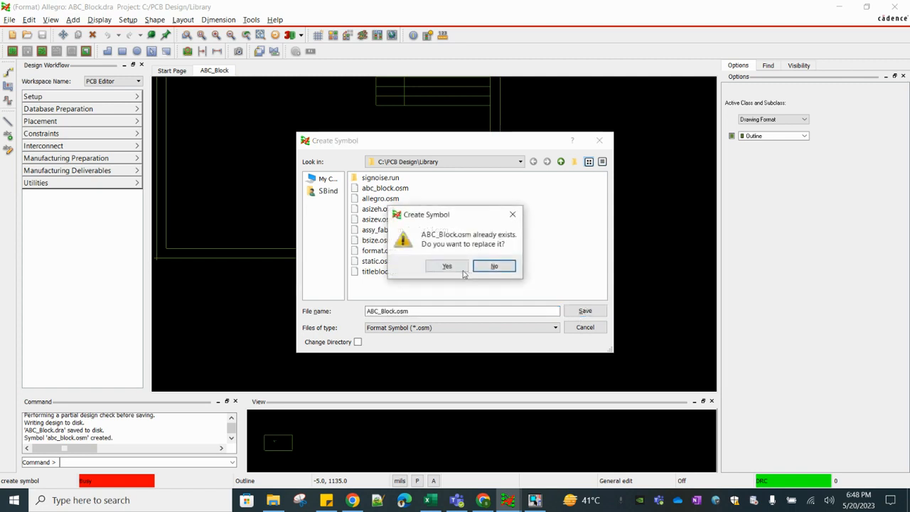
left_click(452, 265)
left_click(9, 19)
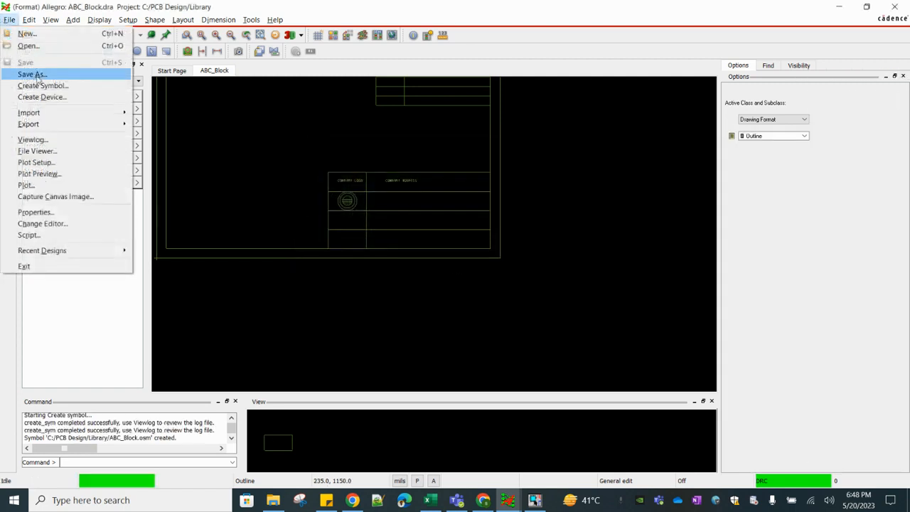
left_click(65, 88)
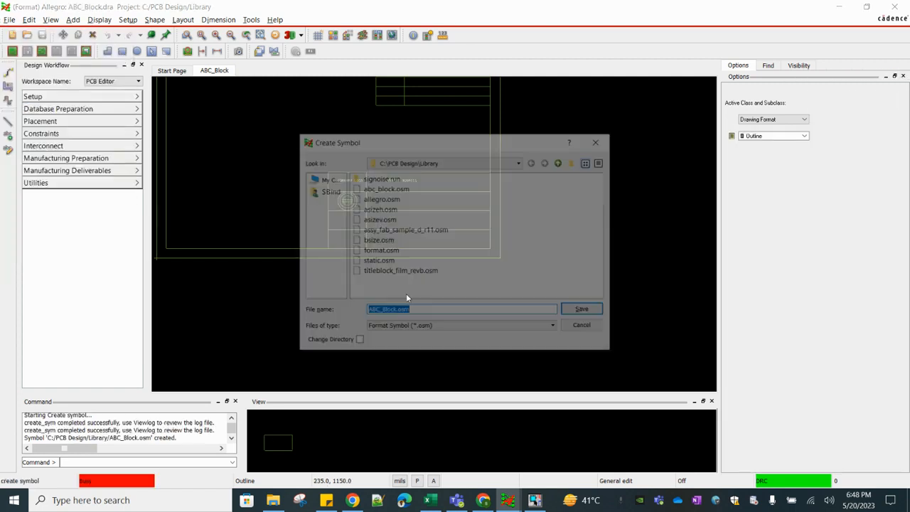
key("Return")
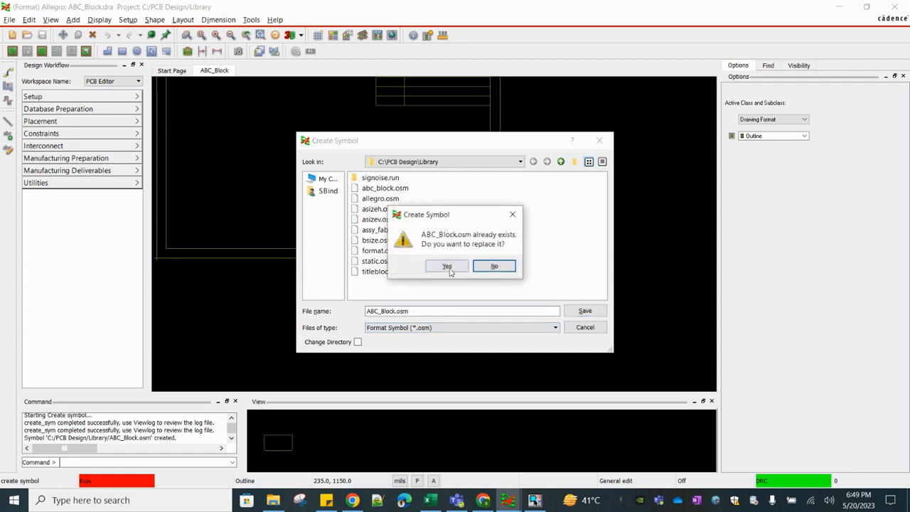
left_click(452, 266)
left_click(9, 20)
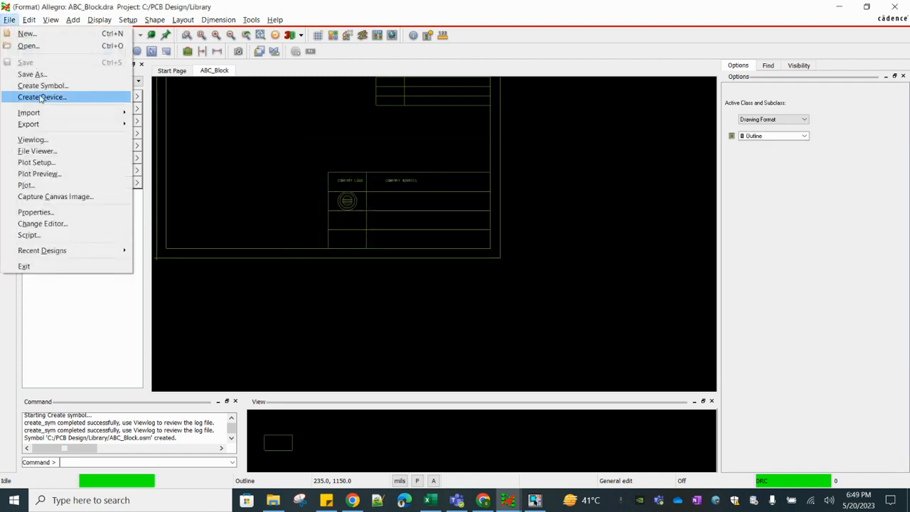
left_click(43, 97)
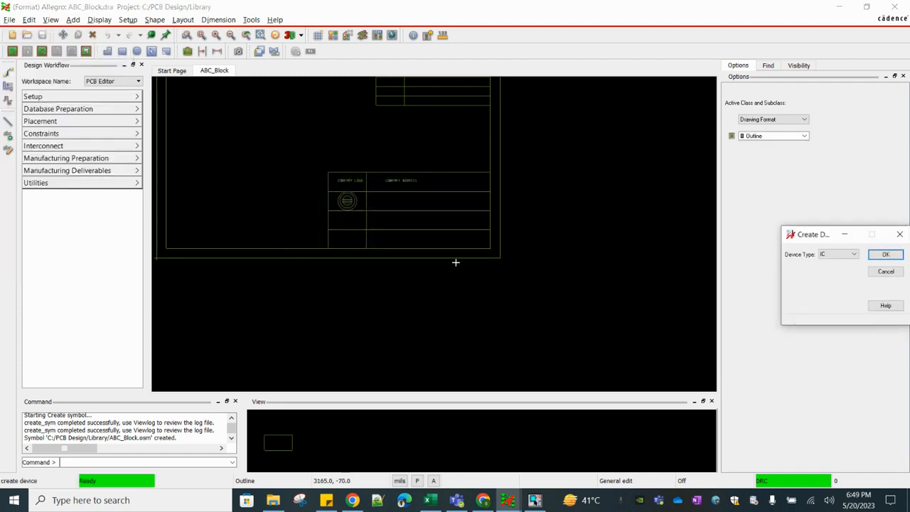
left_click(900, 234)
Regenerate the format symbol as ABC_Block.osm in C:/PCB Design/Library, overwriting the existing symbol file
left_click(10, 19)
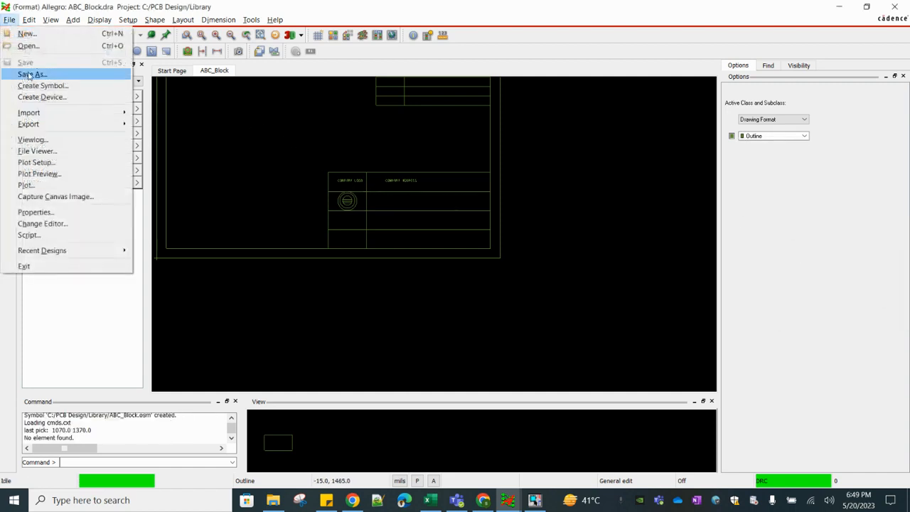
left_click(35, 83)
left_click(585, 311)
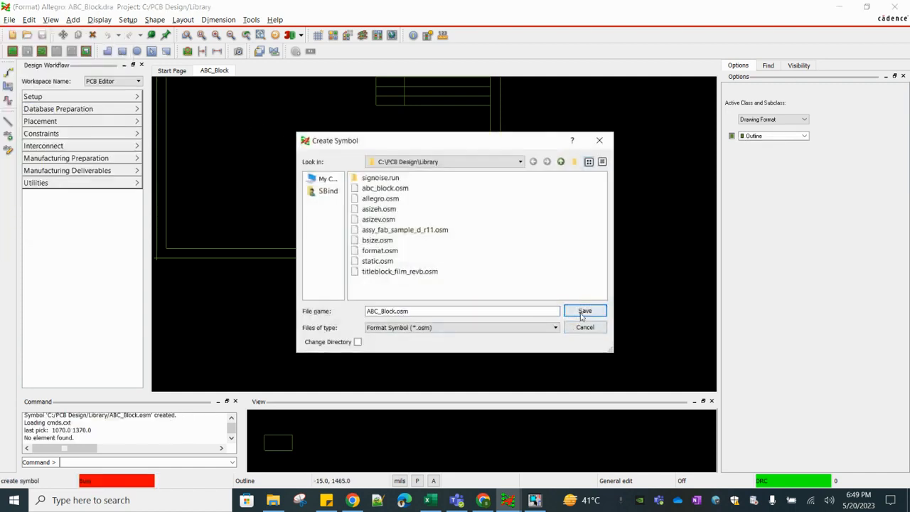
left_click(447, 264)
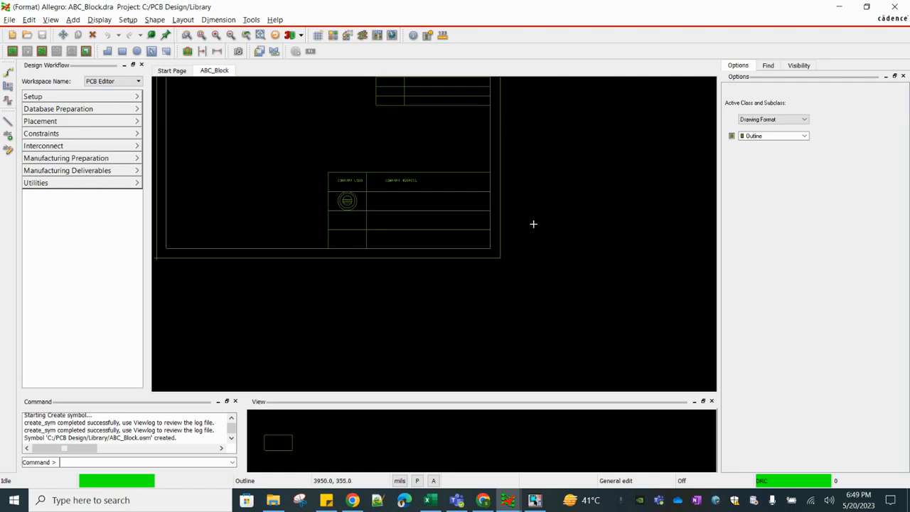
left_click(266, 133)
Switch to the Ref_6_Unrouted board and pick the ABC_BLOCK format symbol for manual placement
mouse_move(507, 500)
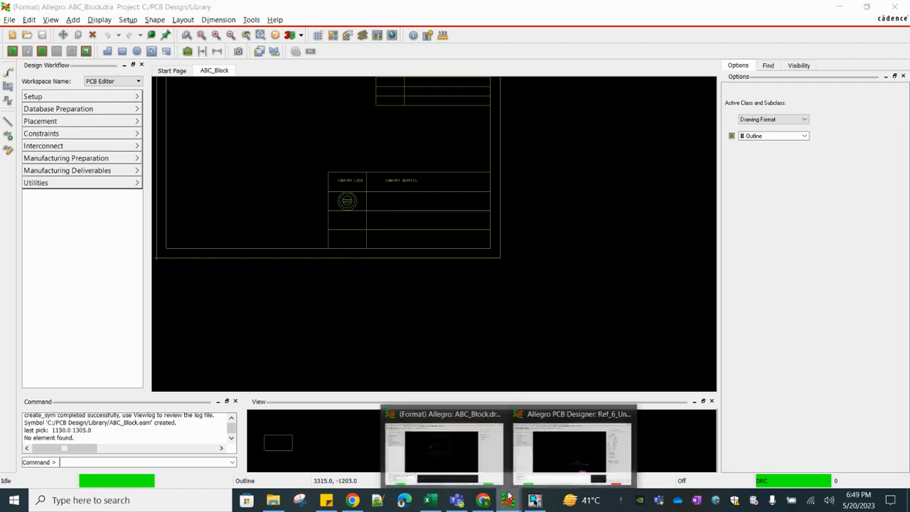
left_click(558, 453)
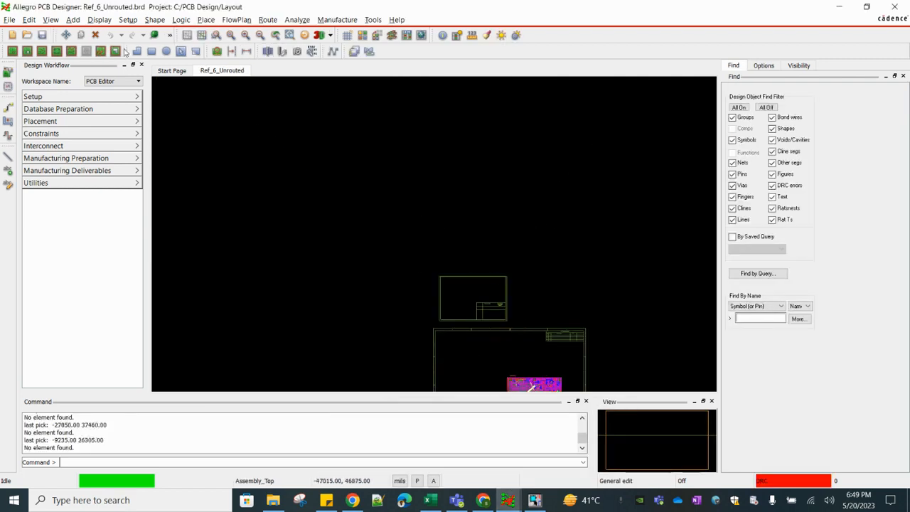
left_click(206, 20)
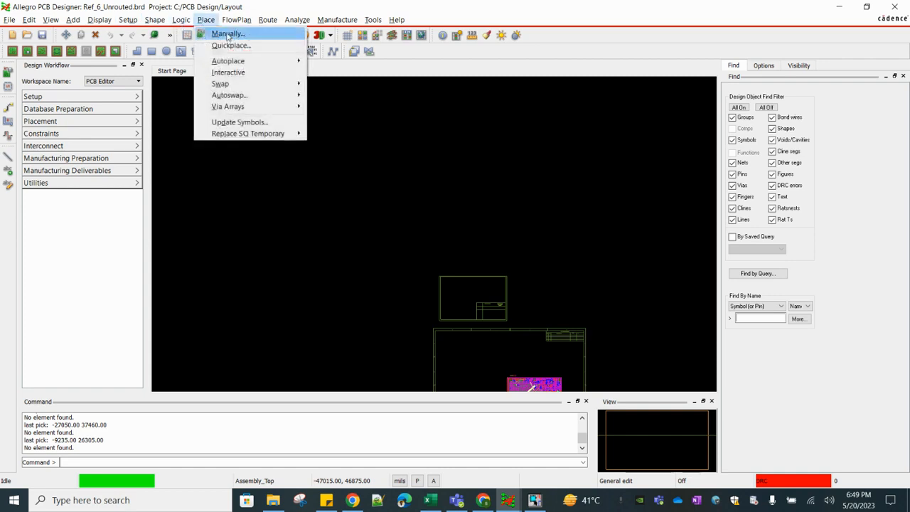
left_click(227, 34)
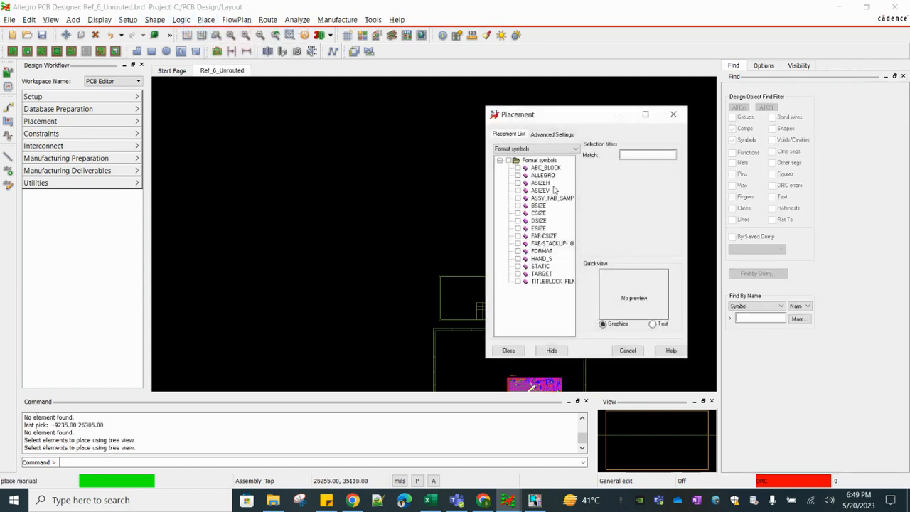
left_click(518, 169)
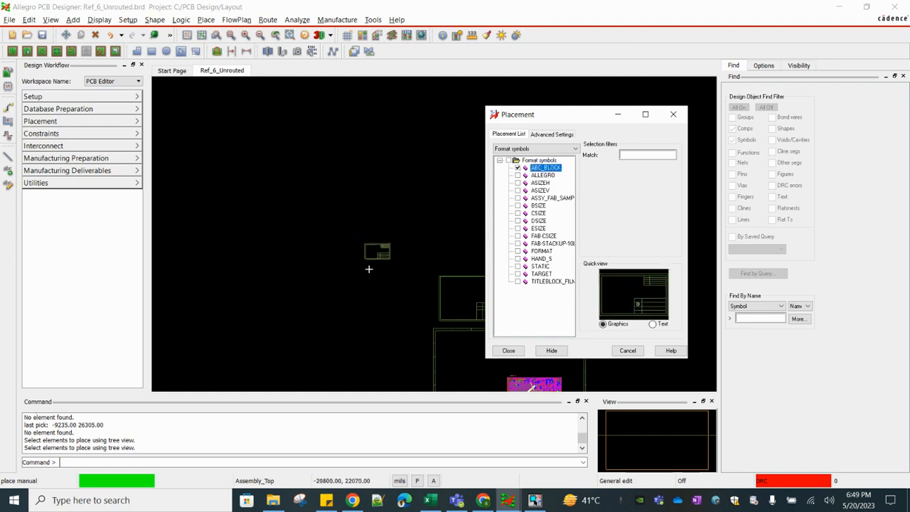
Place the ABC_BLOCK symbol beside the existing title block above the board frame, at about (1130, 13305), and finish the placement
scroll(340, 295, "up", 5)
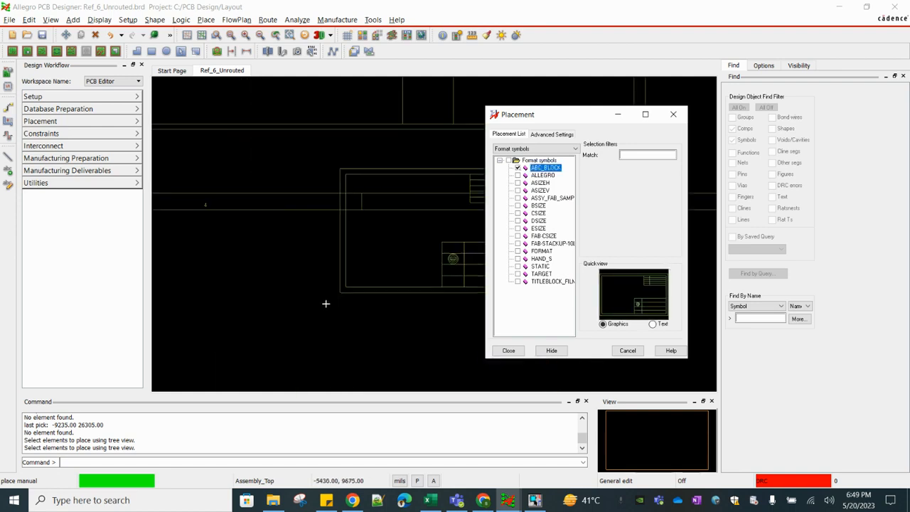
scroll(254, 338, "down", 2)
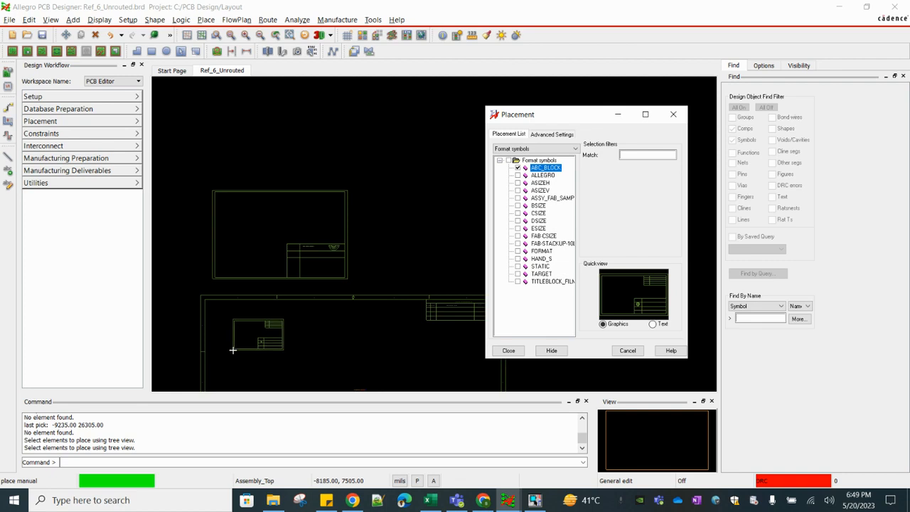
scroll(235, 350, "up", 3)
scroll(305, 272, "down", 2)
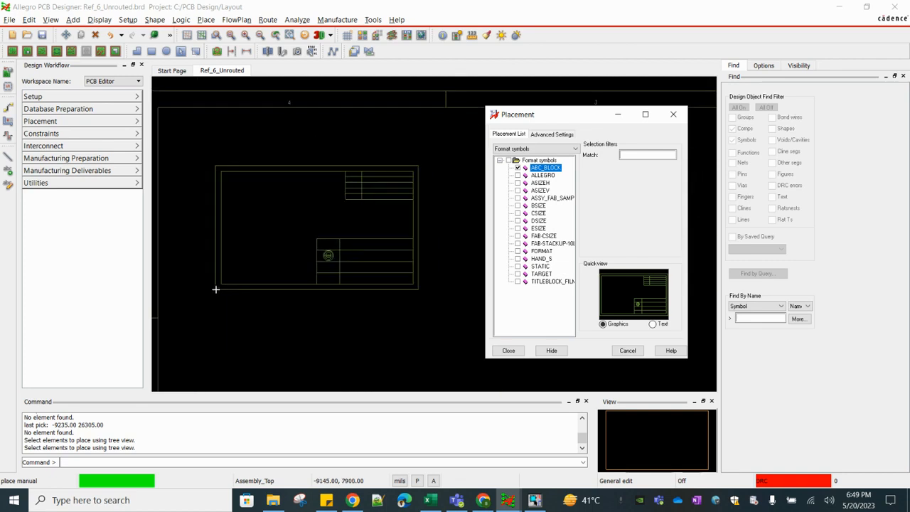
scroll(210, 289, "down", 2)
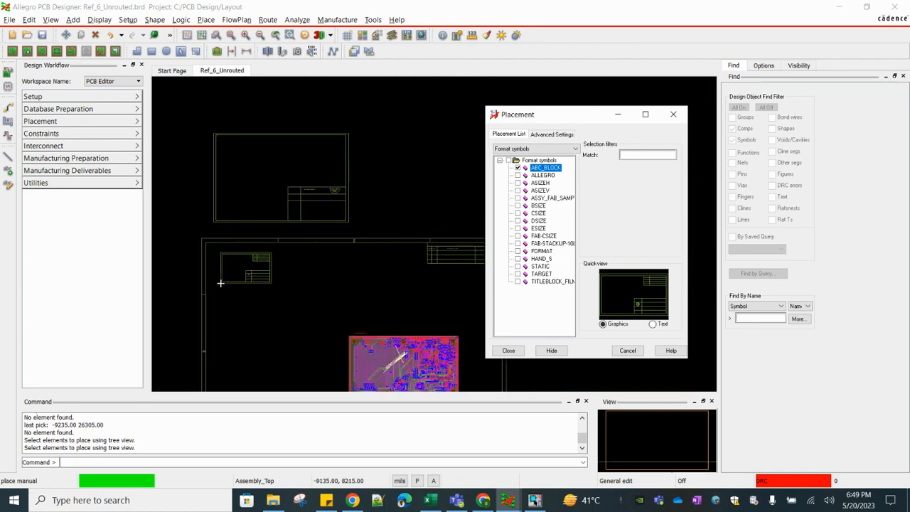
scroll(217, 293, "down", 2)
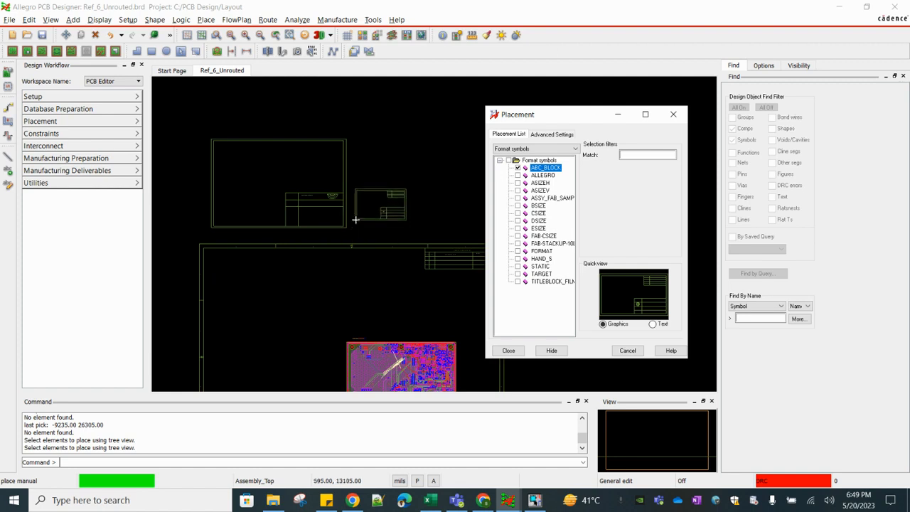
left_click(363, 217)
scroll(392, 202, "up", 4)
right_click(413, 327)
left_click(430, 331)
scroll(313, 169, "up", 2)
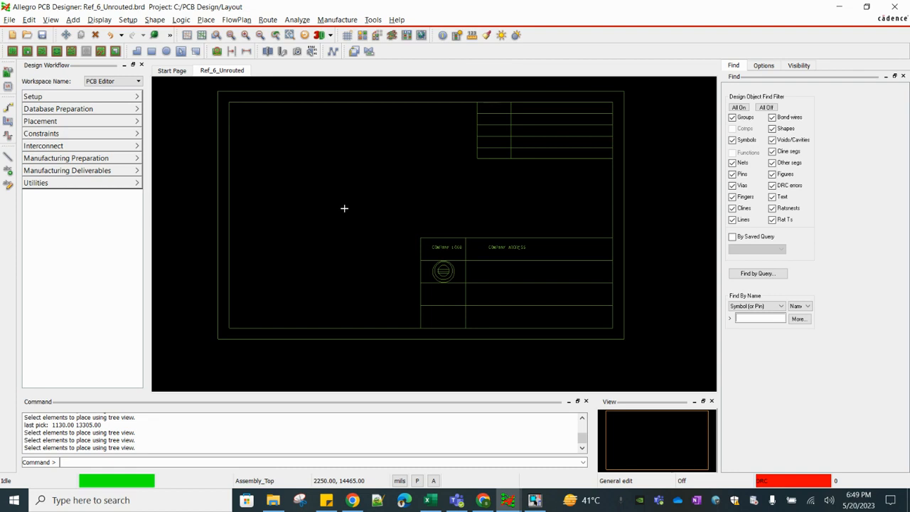
scroll(344, 208, "down", 2)
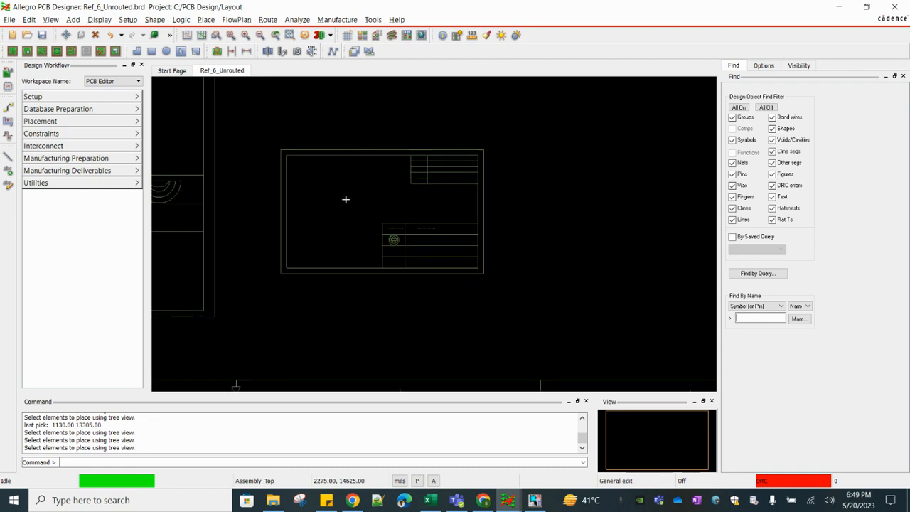
left_click(353, 501)
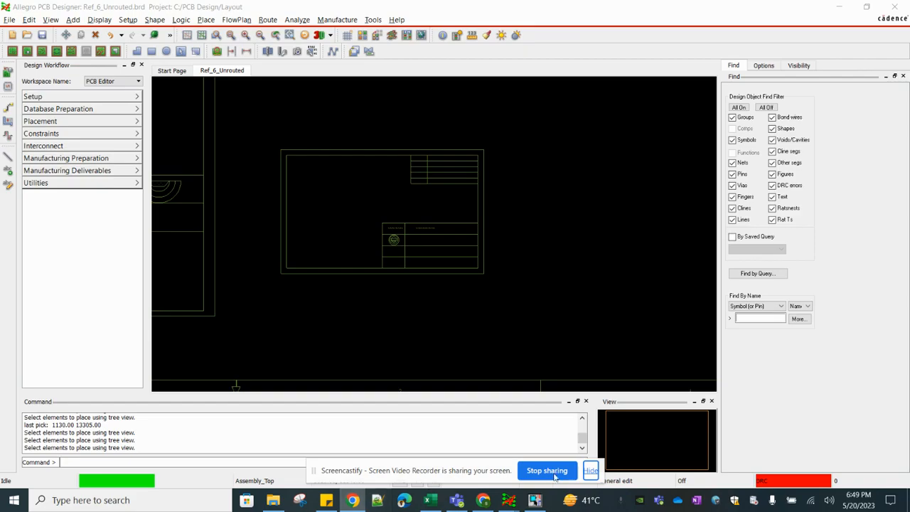